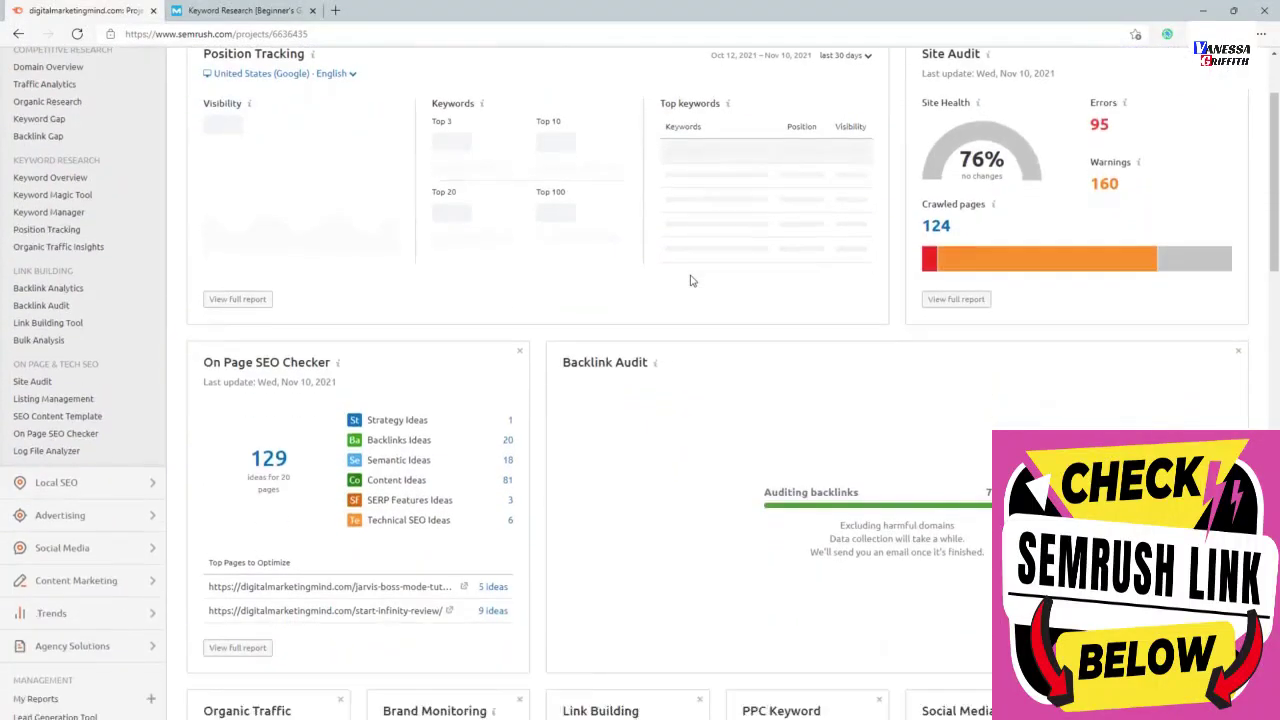
# Open the Digitalmarketingmind project in the PPC Keyword tool and review its negatives, keyword list and match type options
pyautogui.click(778, 244)
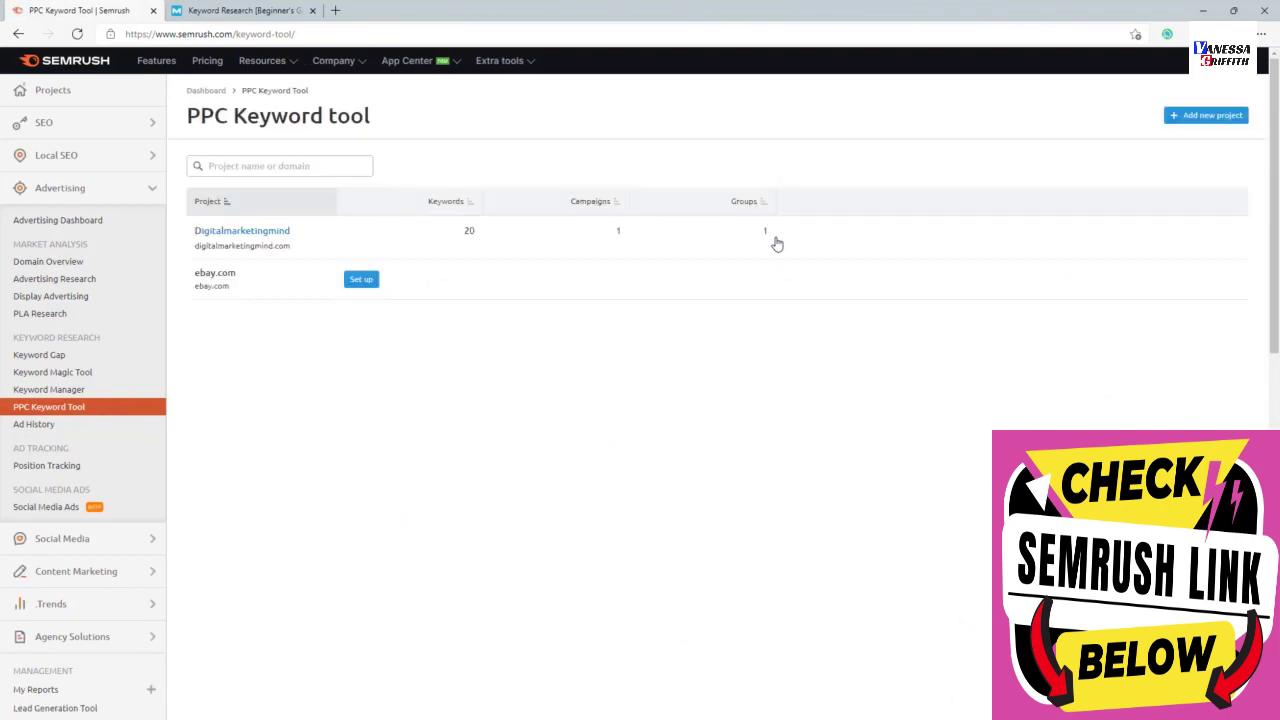
pyautogui.click(277, 232)
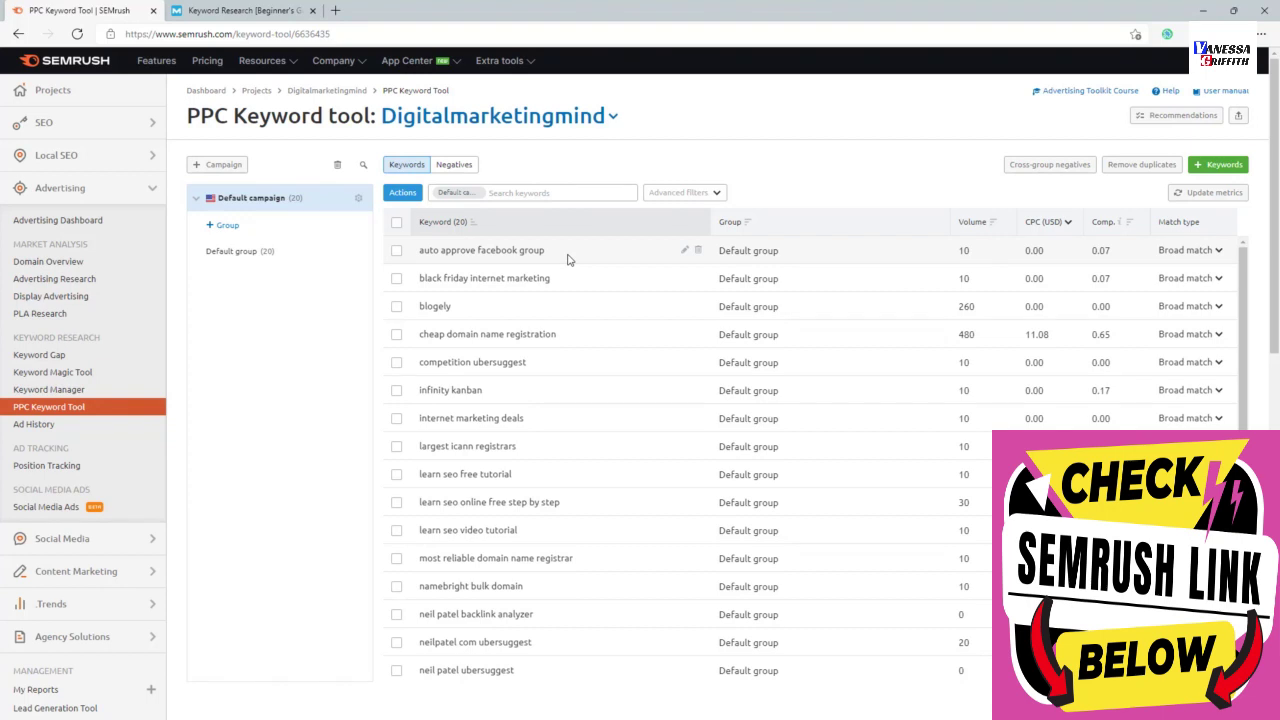
pyautogui.click(450, 168)
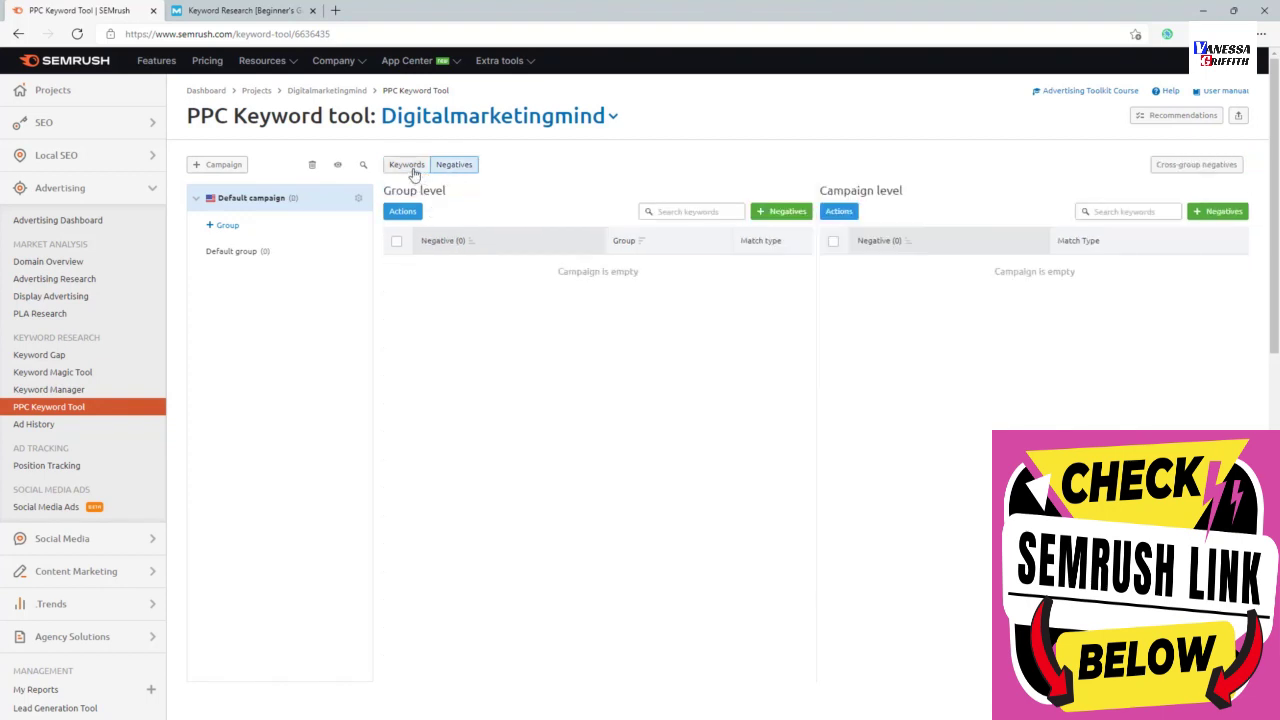
pyautogui.click(414, 172)
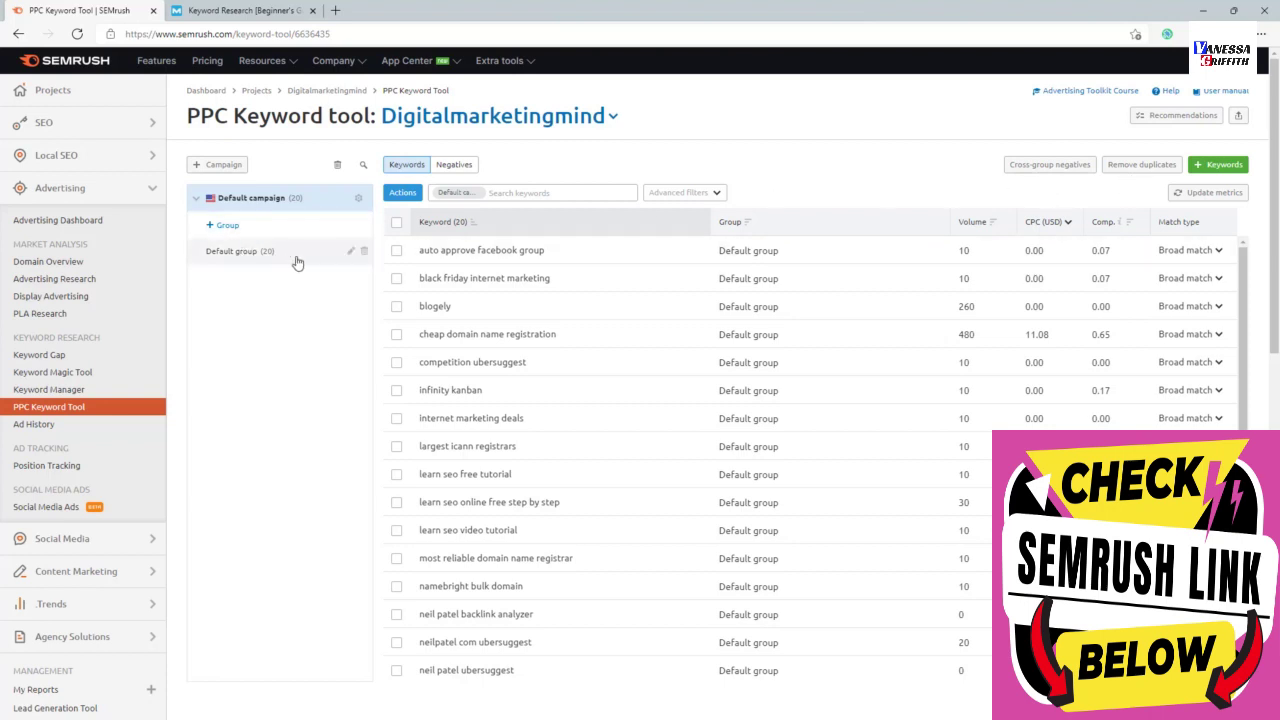
pyautogui.scroll(-2, 1238, 377)
pyautogui.click(1214, 334)
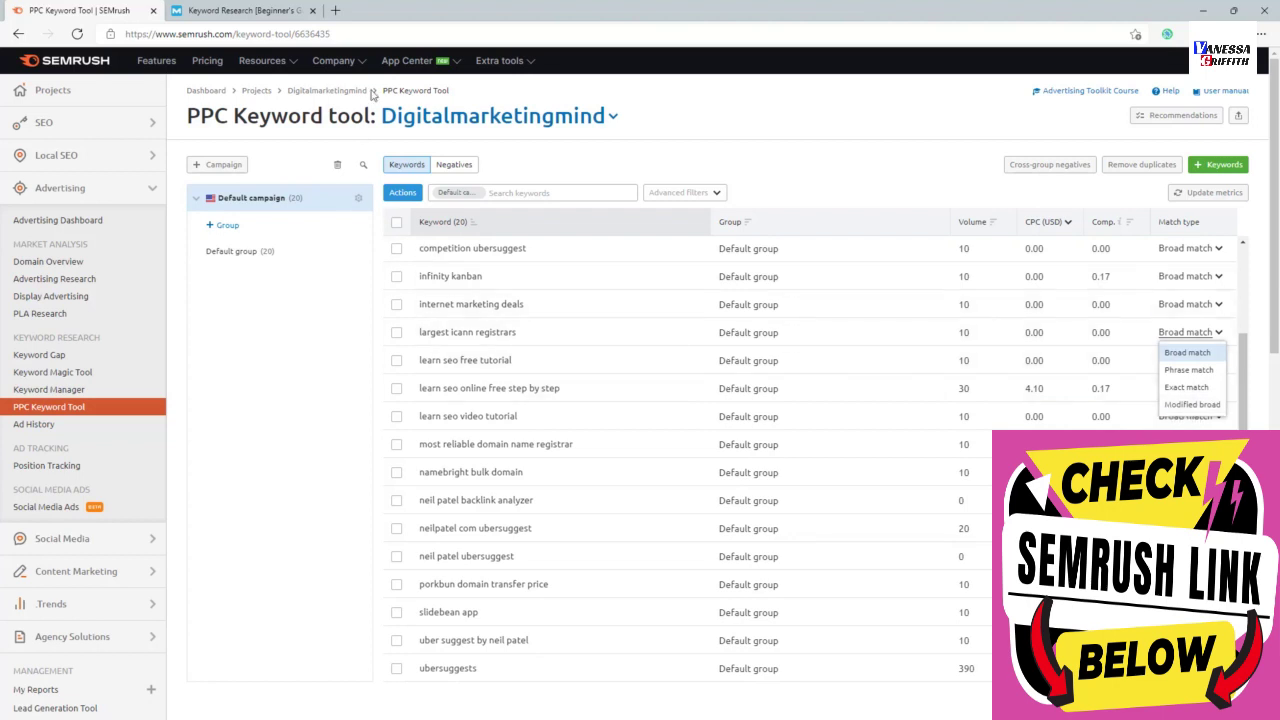
# Return to the Digitalmarketingmind project dashboard and open its Social Media Tracker
pyautogui.click(359, 91)
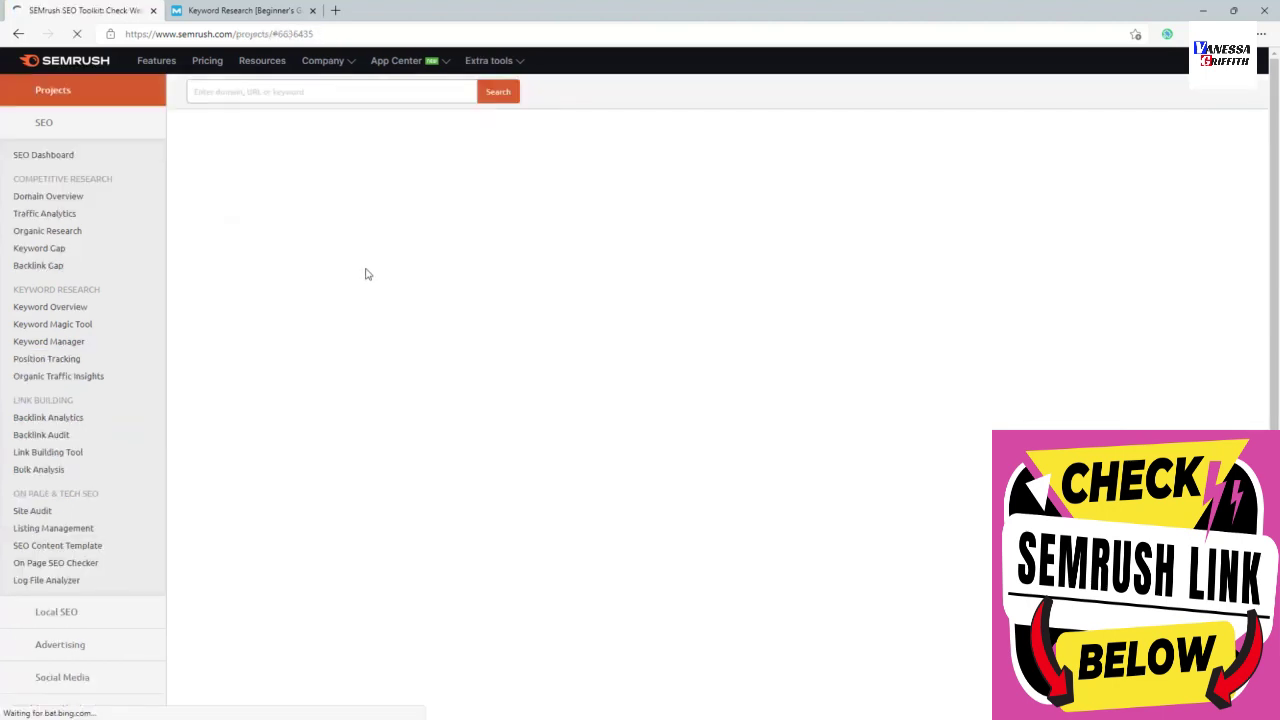
pyautogui.scroll(-5, 970, 343)
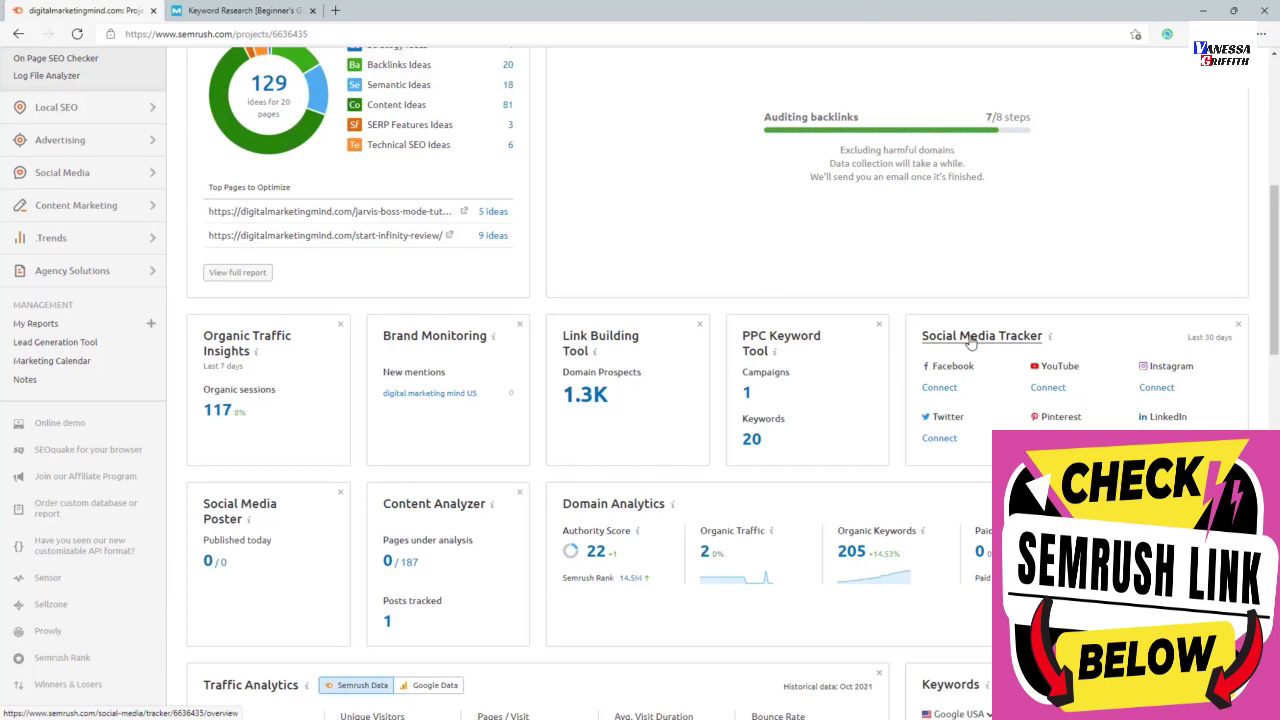
pyautogui.click(970, 337)
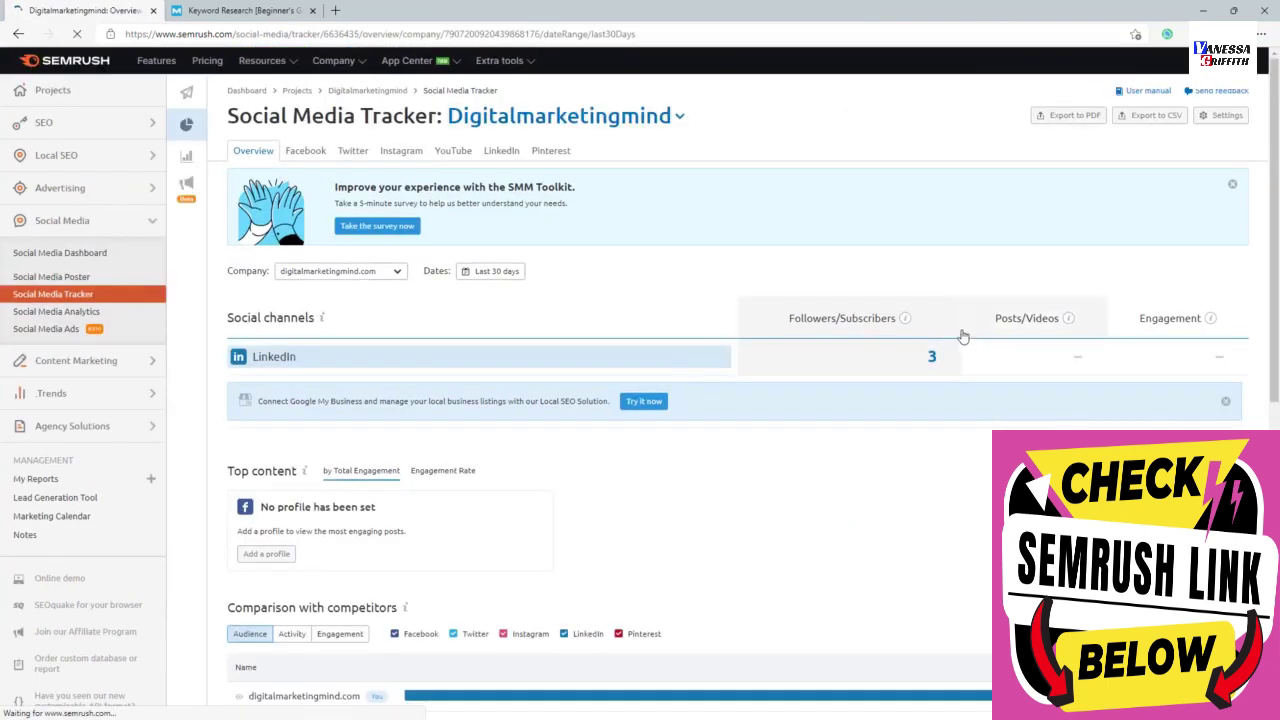
# Review the tracker's social channels, top content and competitor comparison, and look at the settings for adding competitors before returning to the overview
pyautogui.scroll(-2, 673, 268)
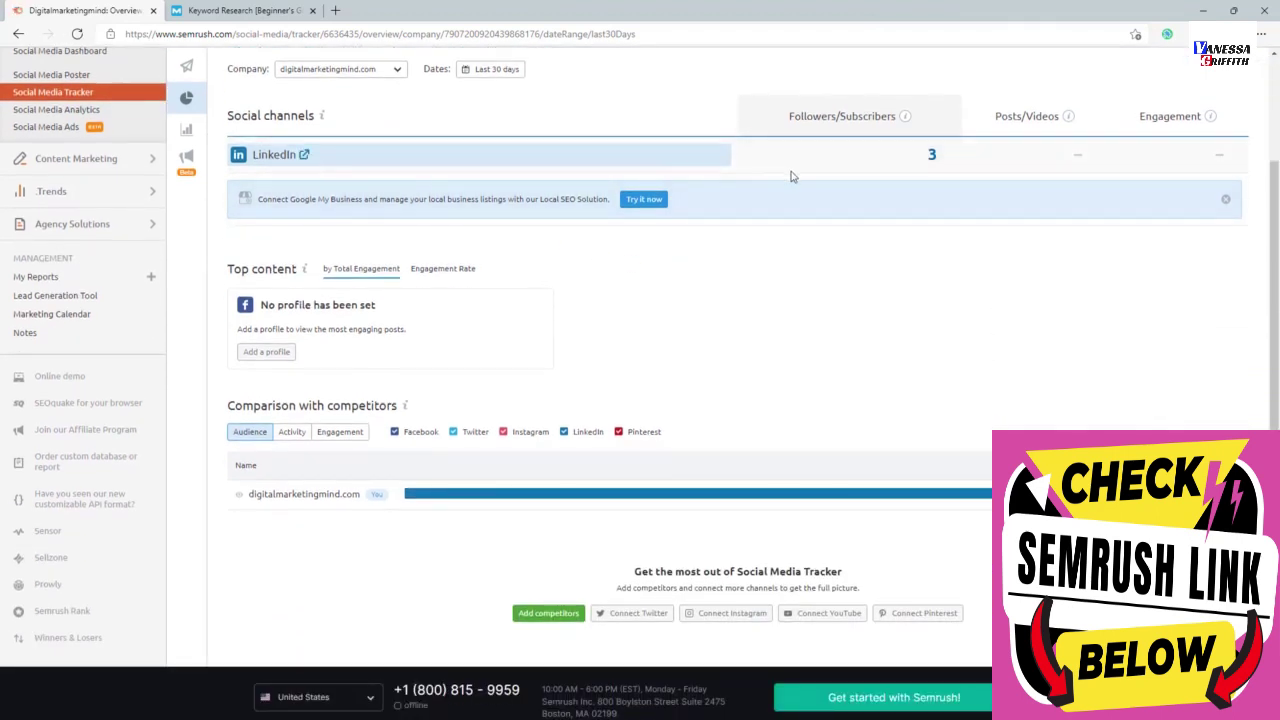
pyautogui.scroll(-1, 397, 429)
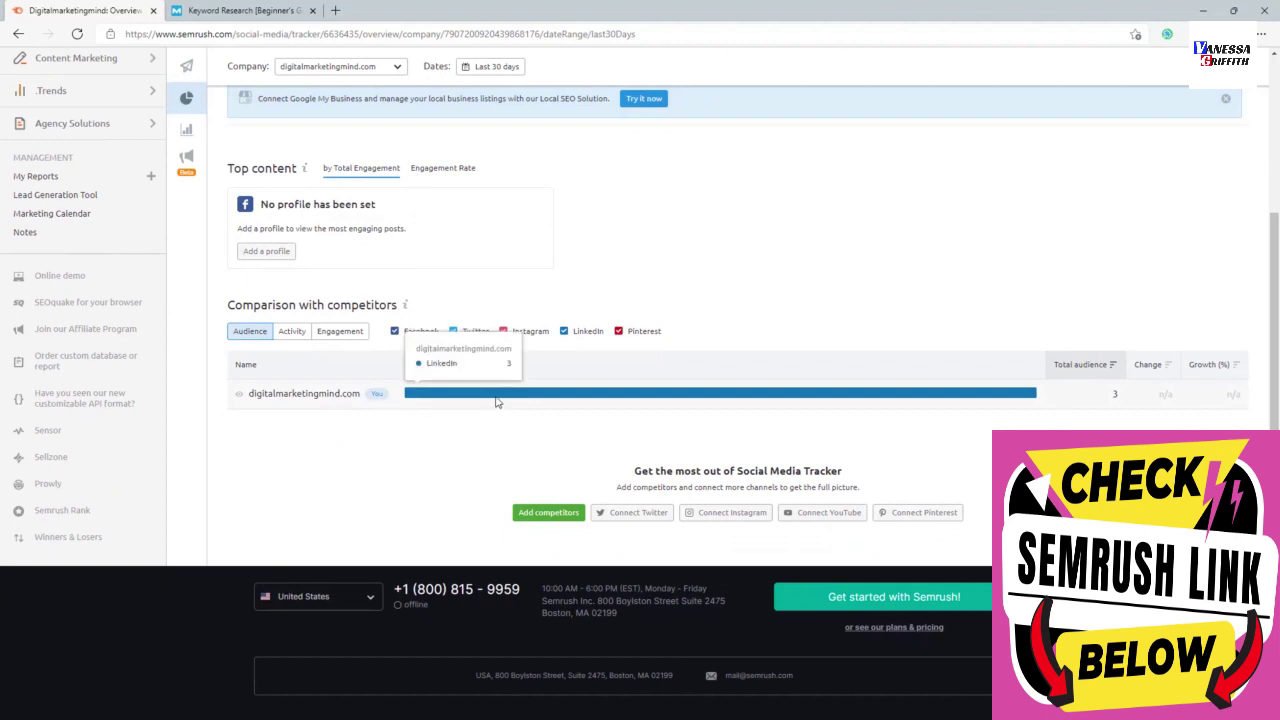
pyautogui.moveTo(296, 312)
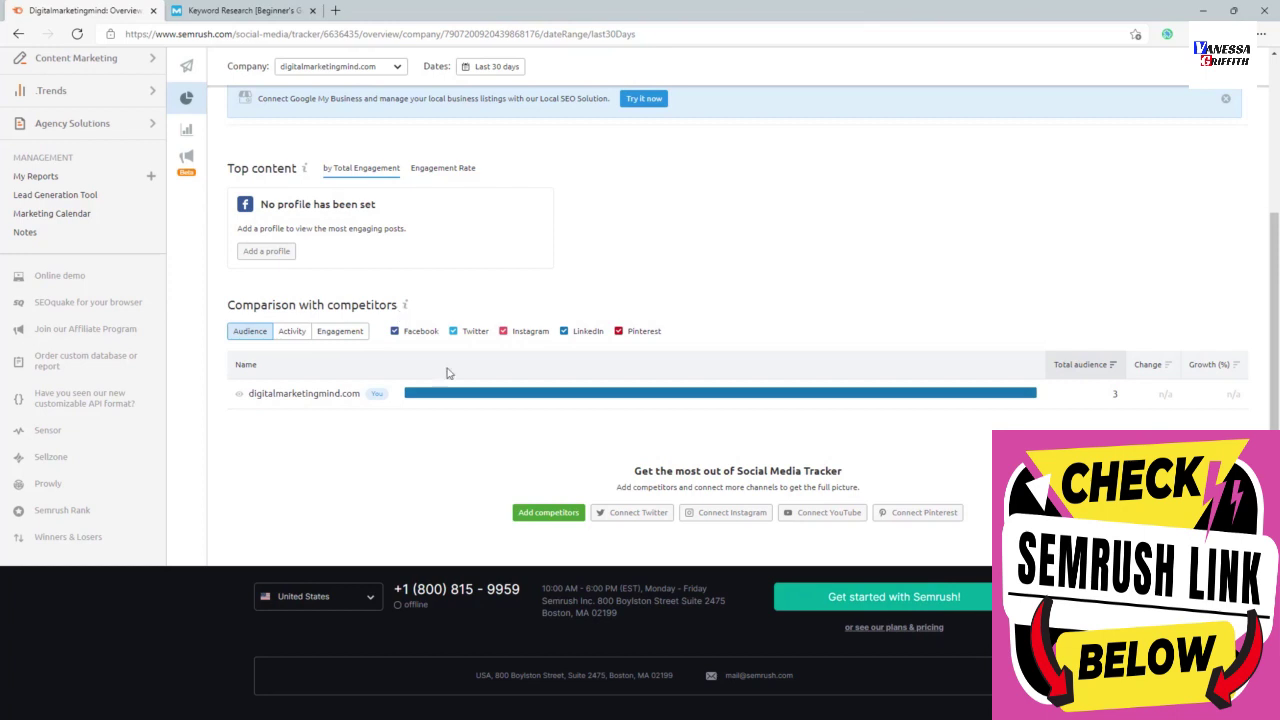
pyautogui.click(545, 514)
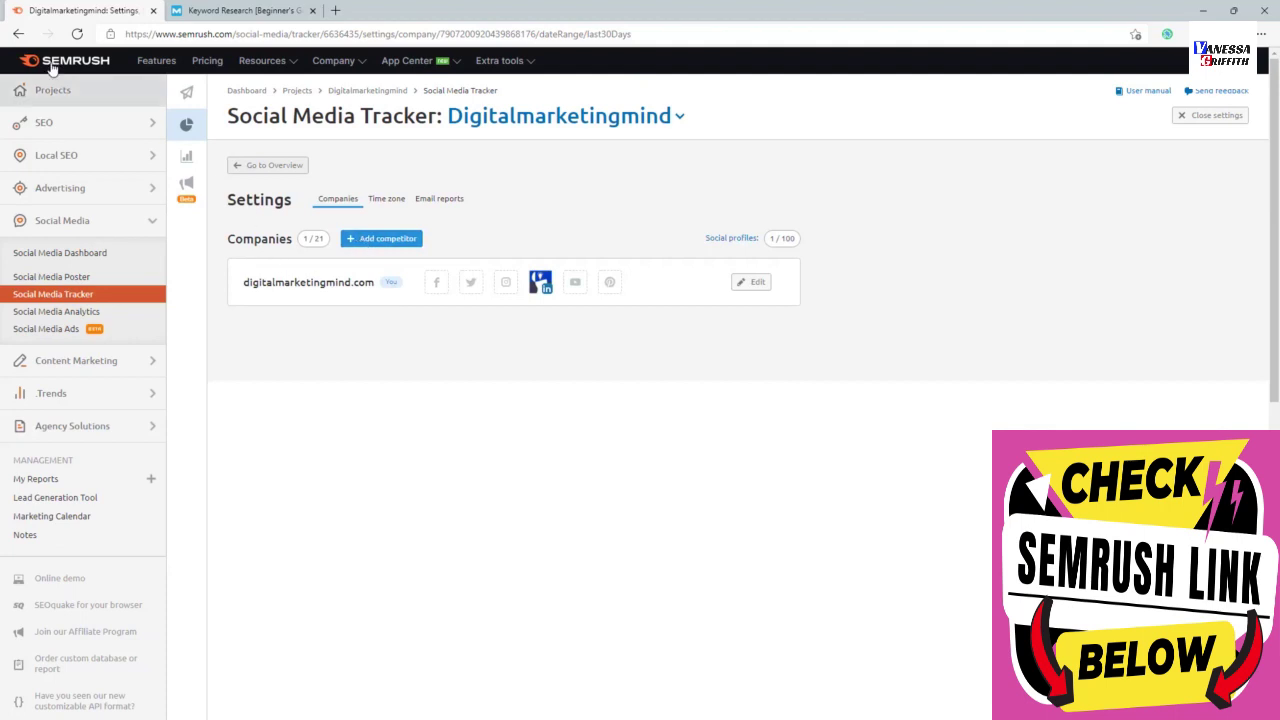
pyautogui.click(18, 34)
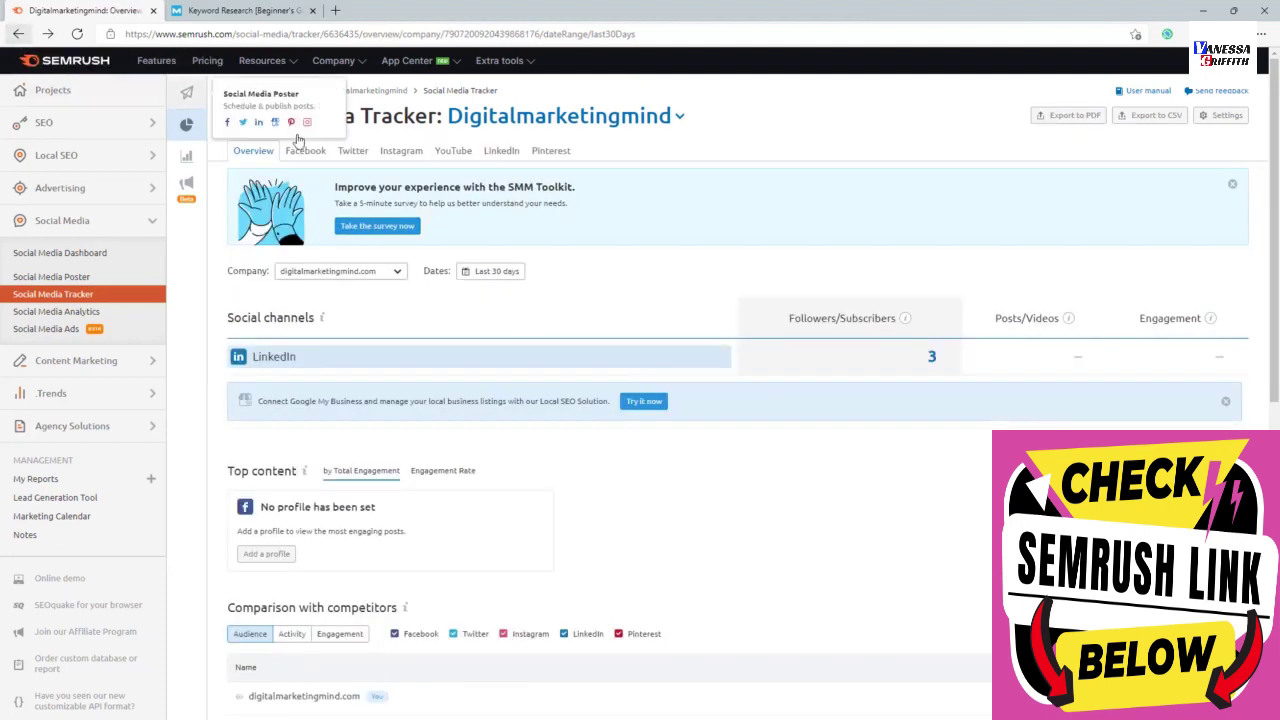
# Examine the LinkedIn report's followers trend and its follower comparison with competitors
pyautogui.click(499, 150)
pyautogui.scroll(-5, 337, 423)
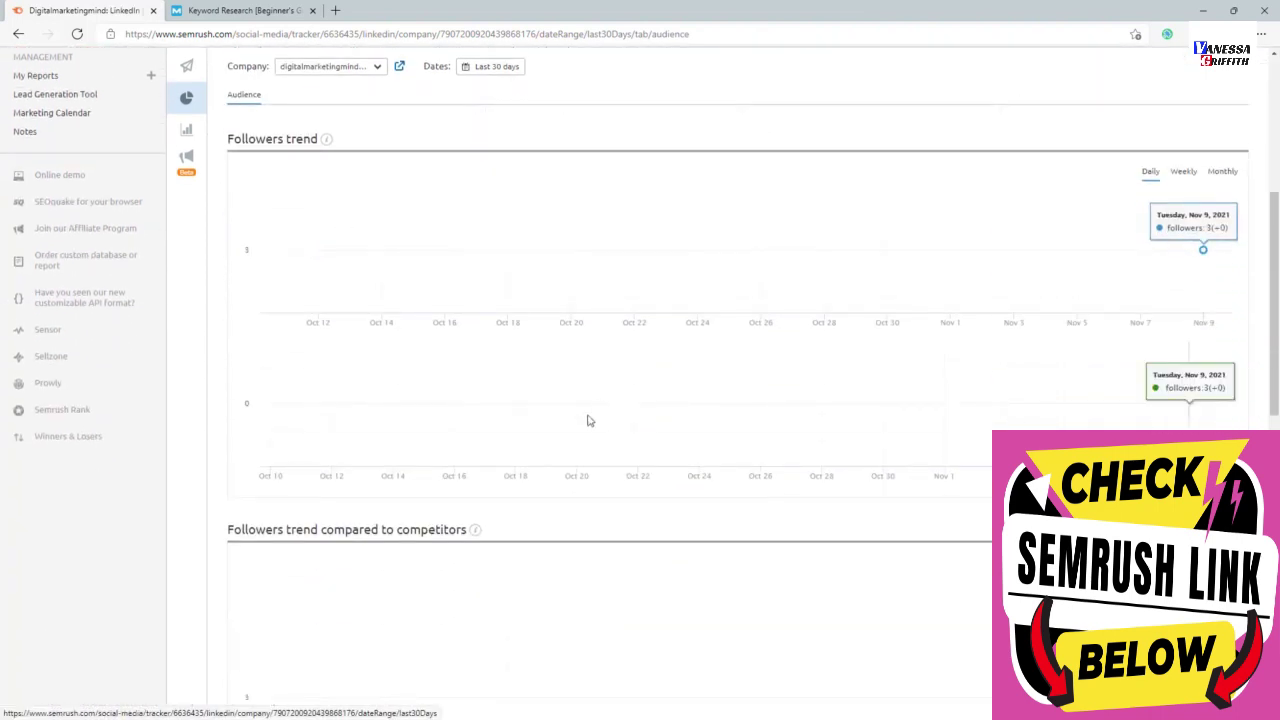
pyautogui.scroll(-5, 580, 440)
pyautogui.scroll(-2, 343, 471)
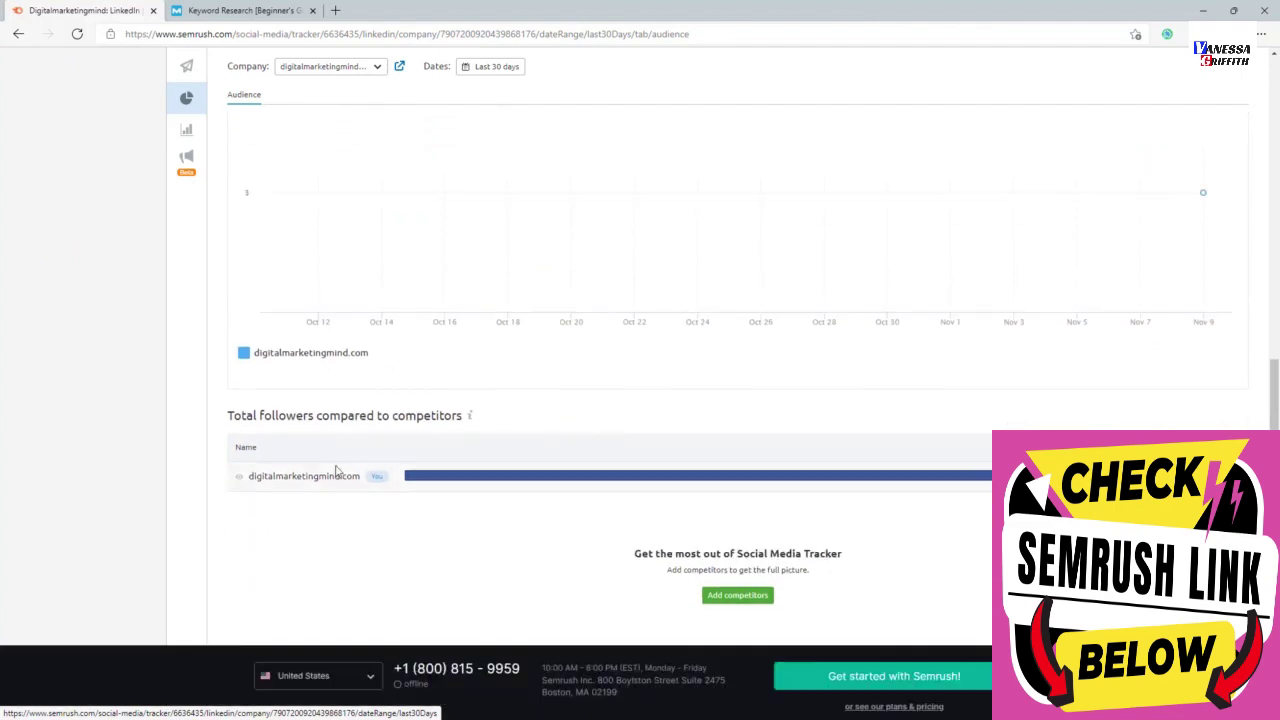
pyautogui.scroll(10, 443, 446)
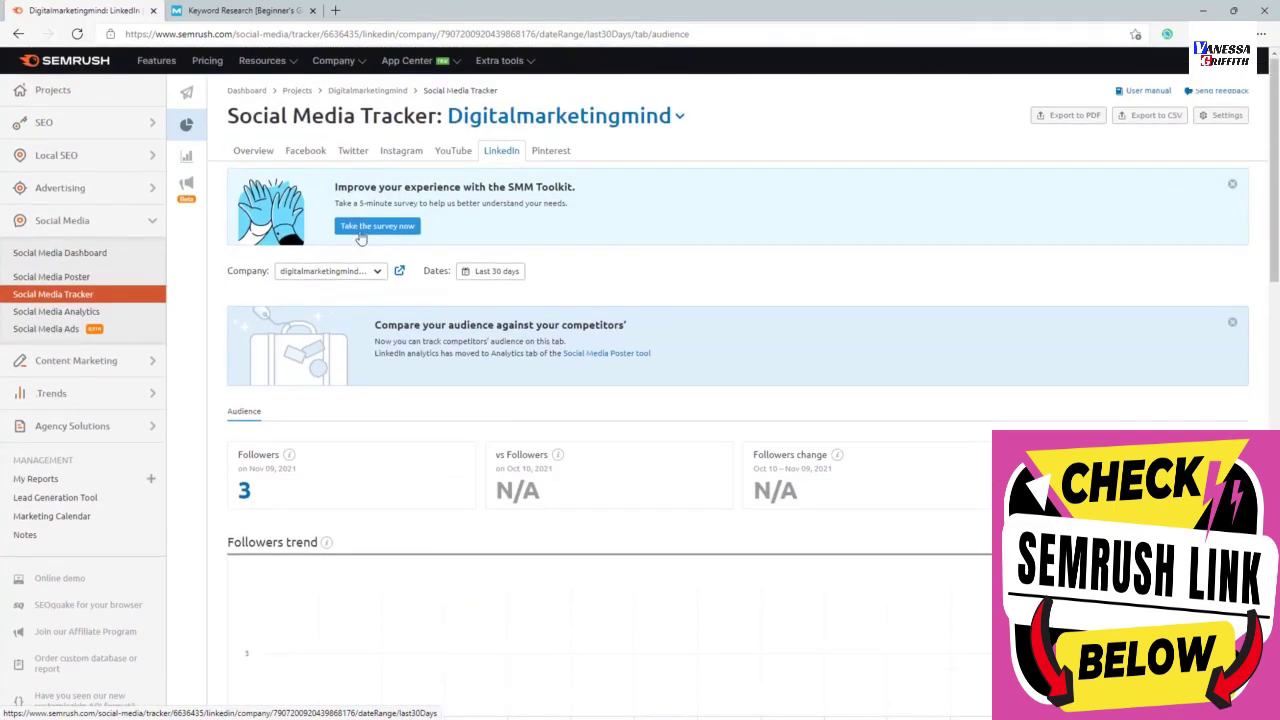
# Check the tracker's Facebook report, then review the overview's channels and competitor comparison again
pyautogui.click(310, 152)
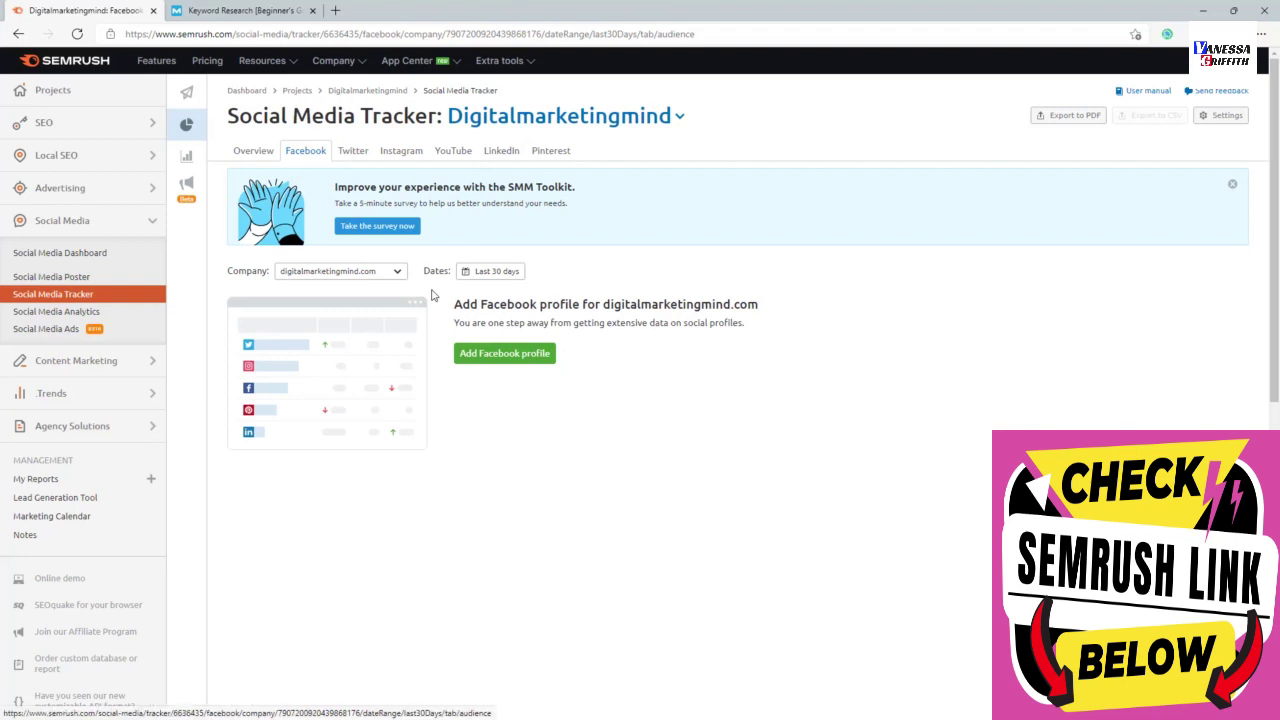
pyautogui.click(255, 152)
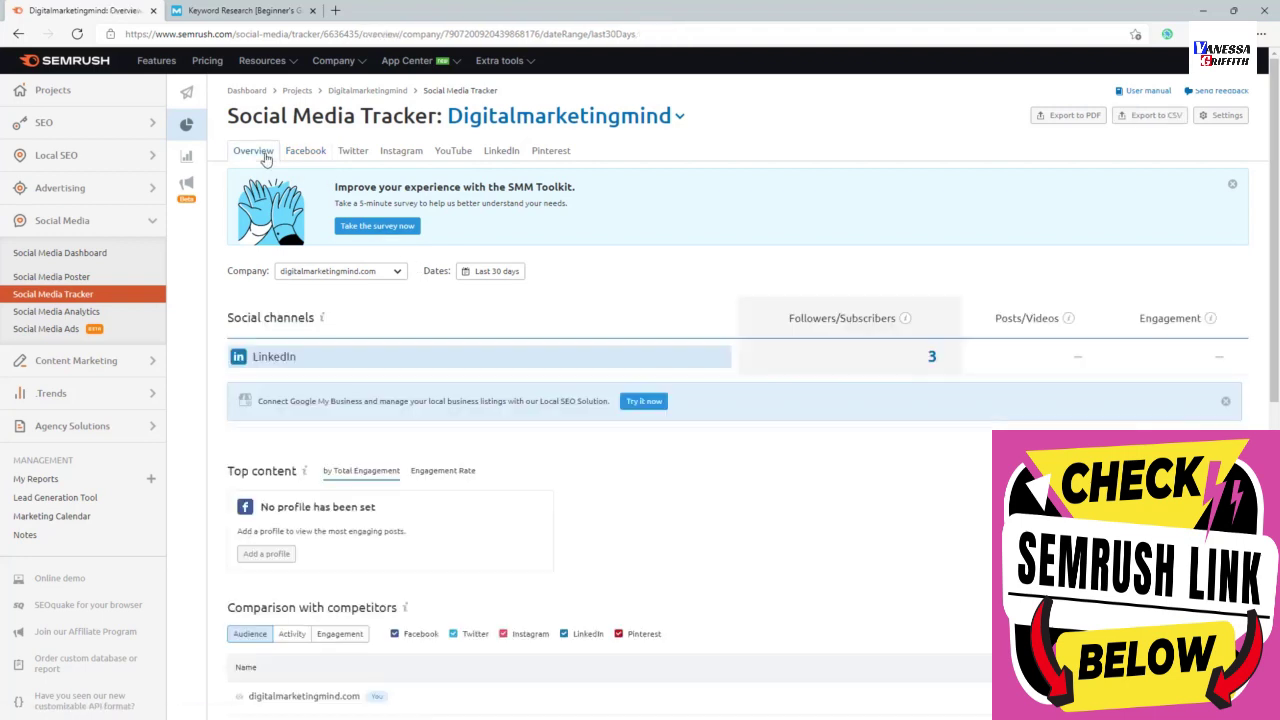
pyautogui.scroll(-2, 386, 268)
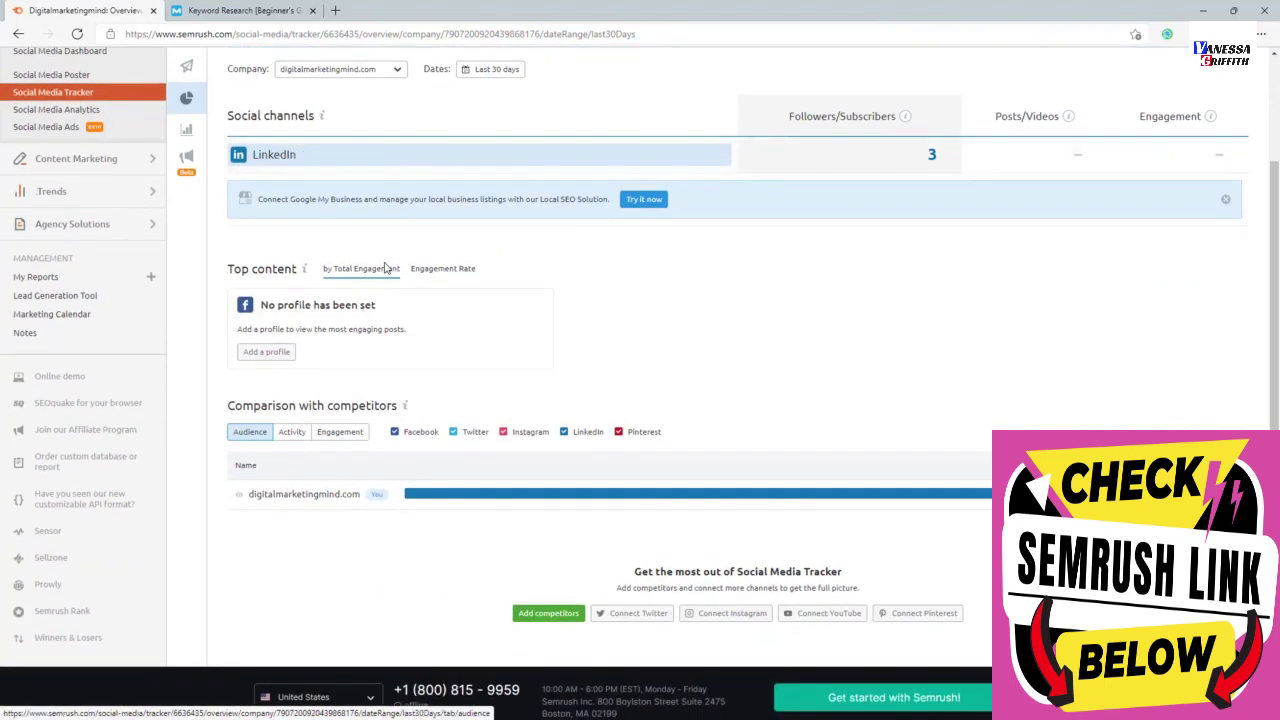
pyautogui.scroll(-2, 386, 268)
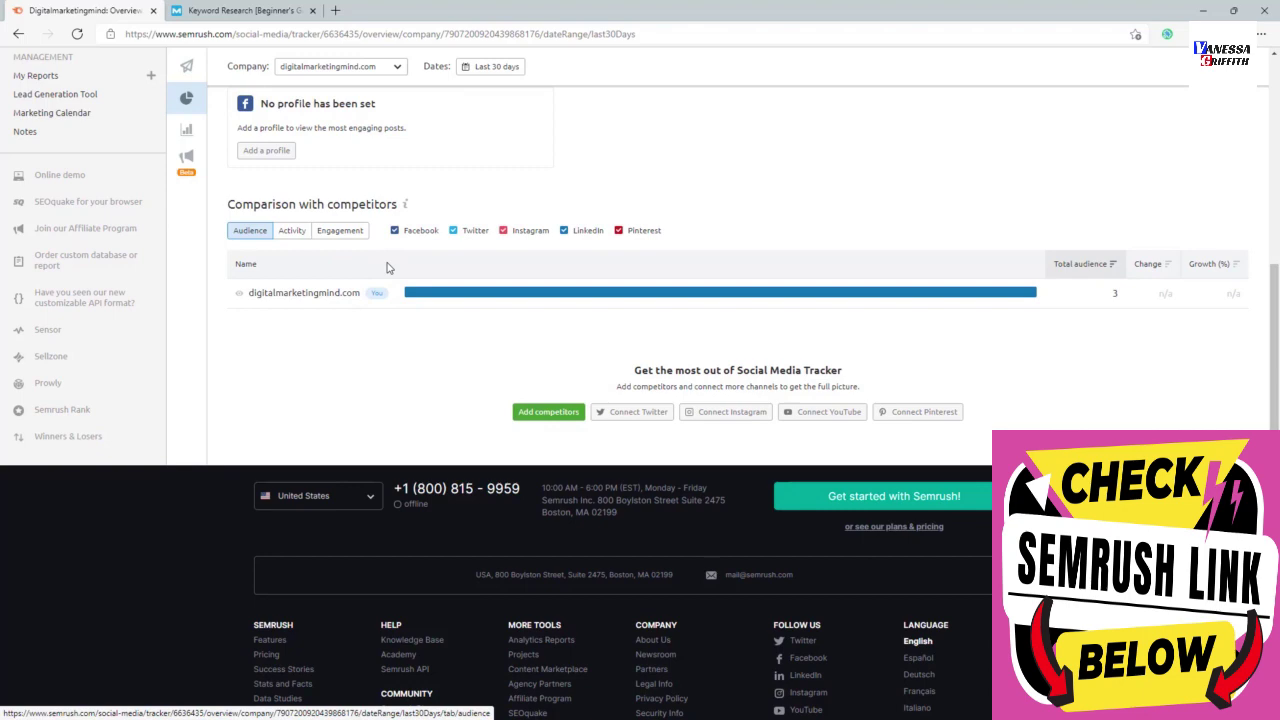
pyautogui.scroll(4, 388, 268)
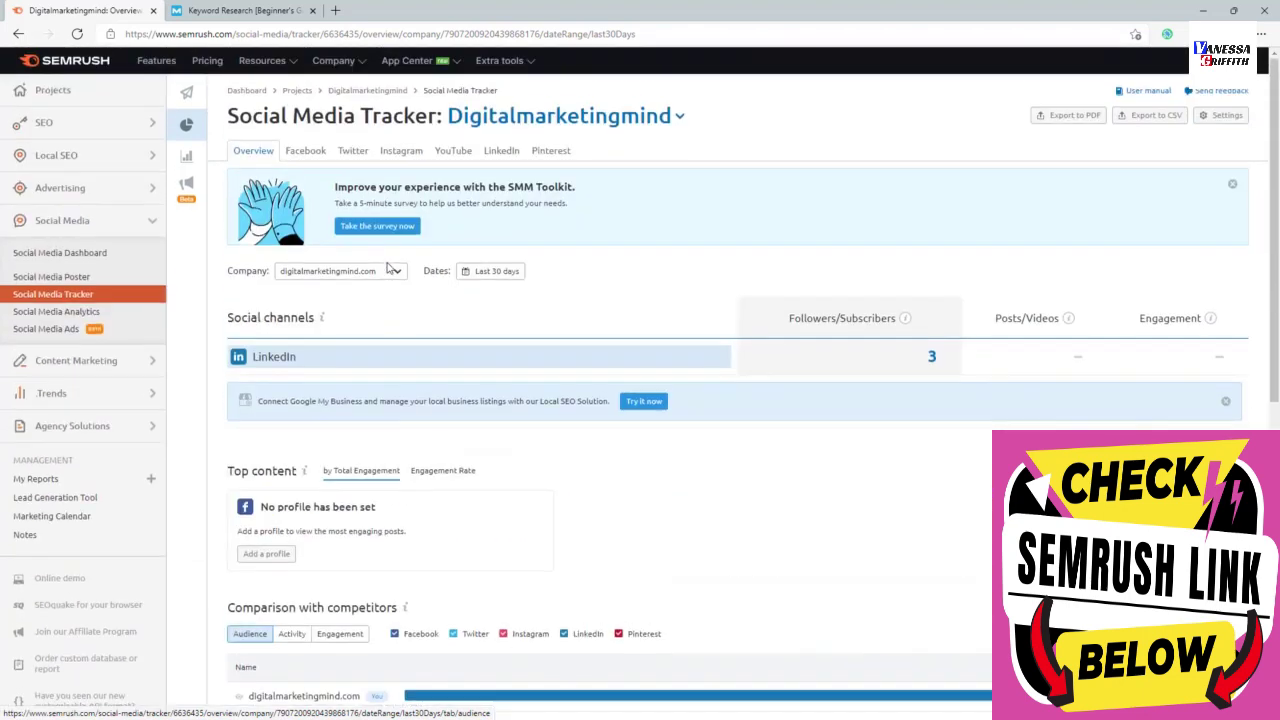
# Go back to the Digitalmarketingmind project dashboard and open the Content Analyzer
pyautogui.click(400, 92)
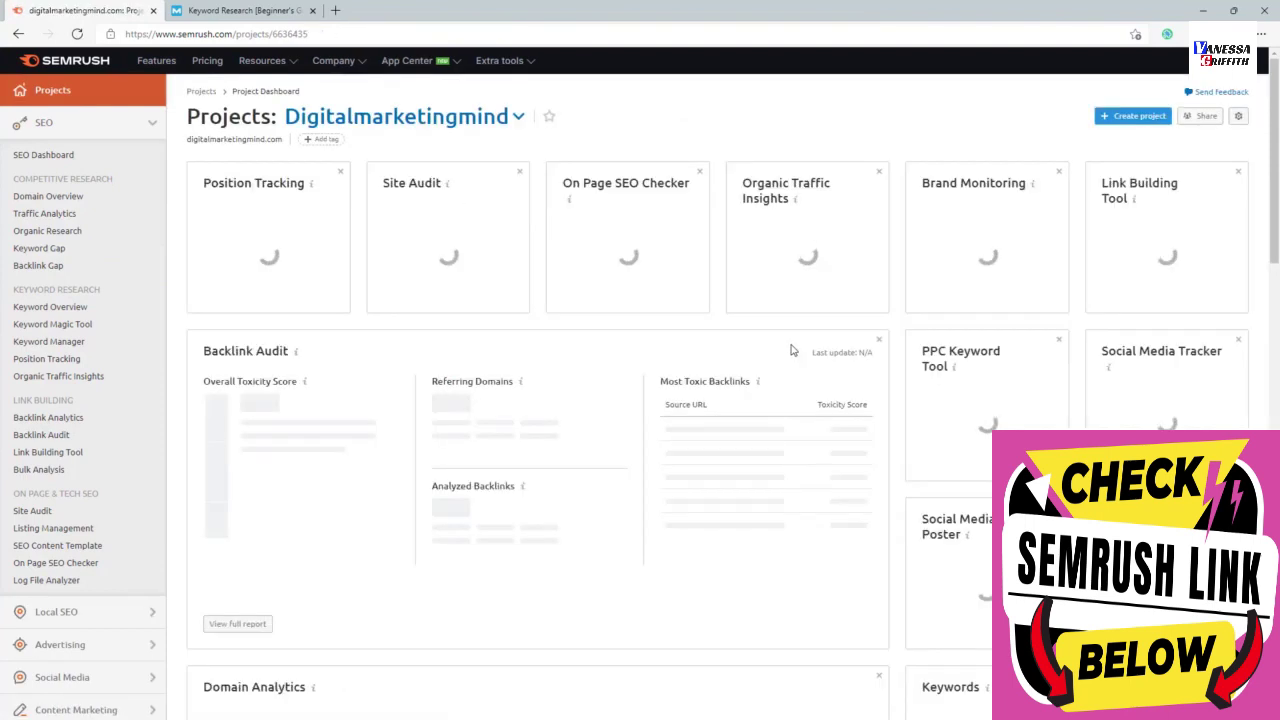
pyautogui.scroll(-5, 791, 349)
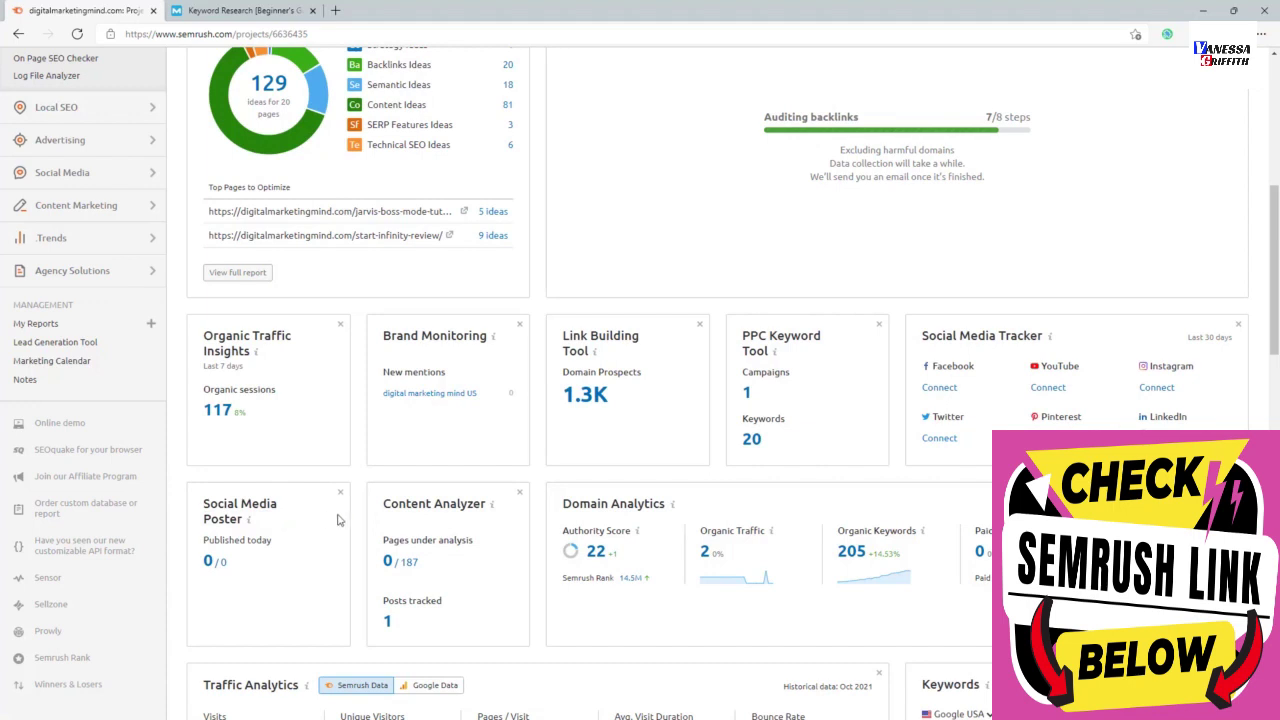
pyautogui.click(413, 516)
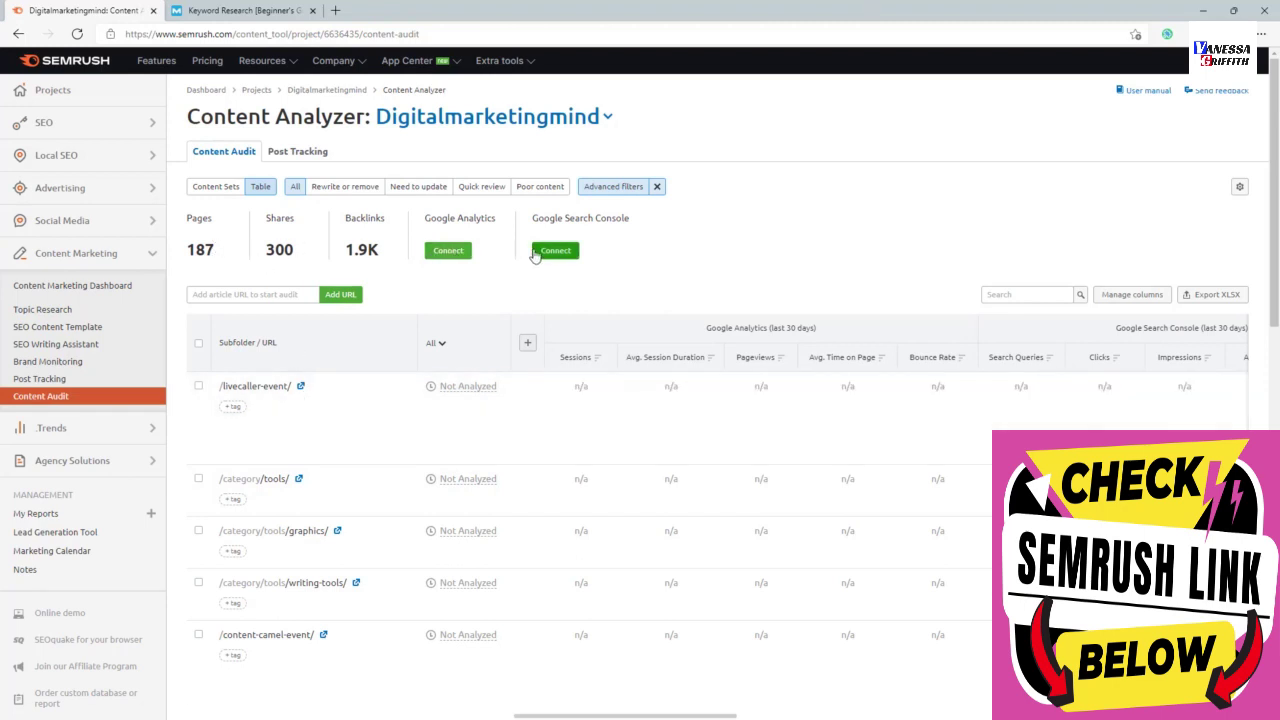
# Look at the tracked posts in Post Tracking and return to the Content Audit page table
pyautogui.click(302, 158)
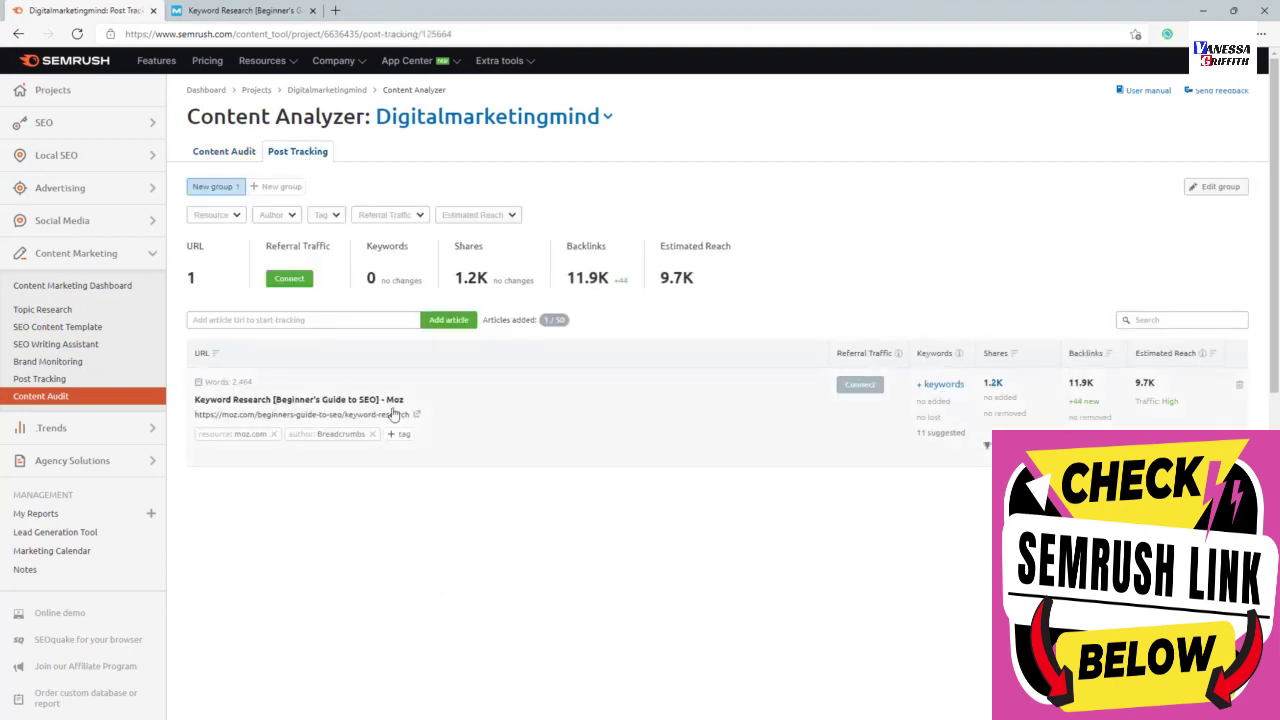
pyautogui.click(218, 153)
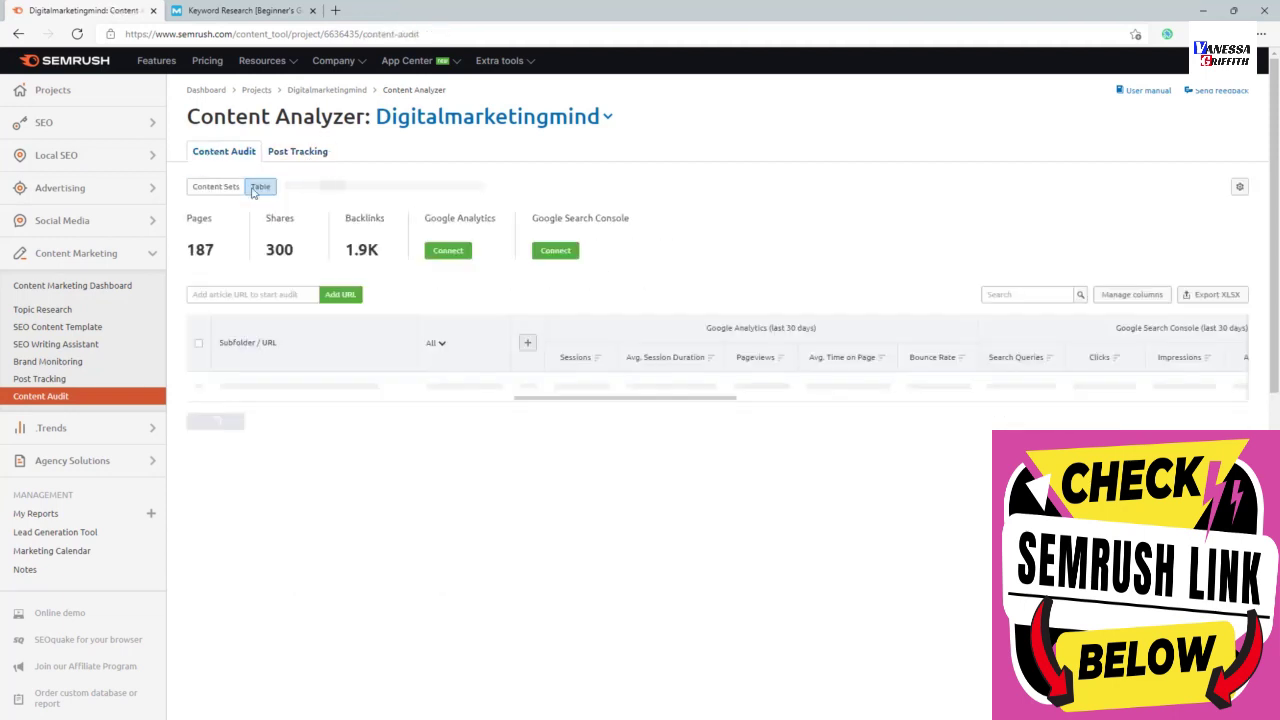
pyautogui.scroll(-1, 381, 261)
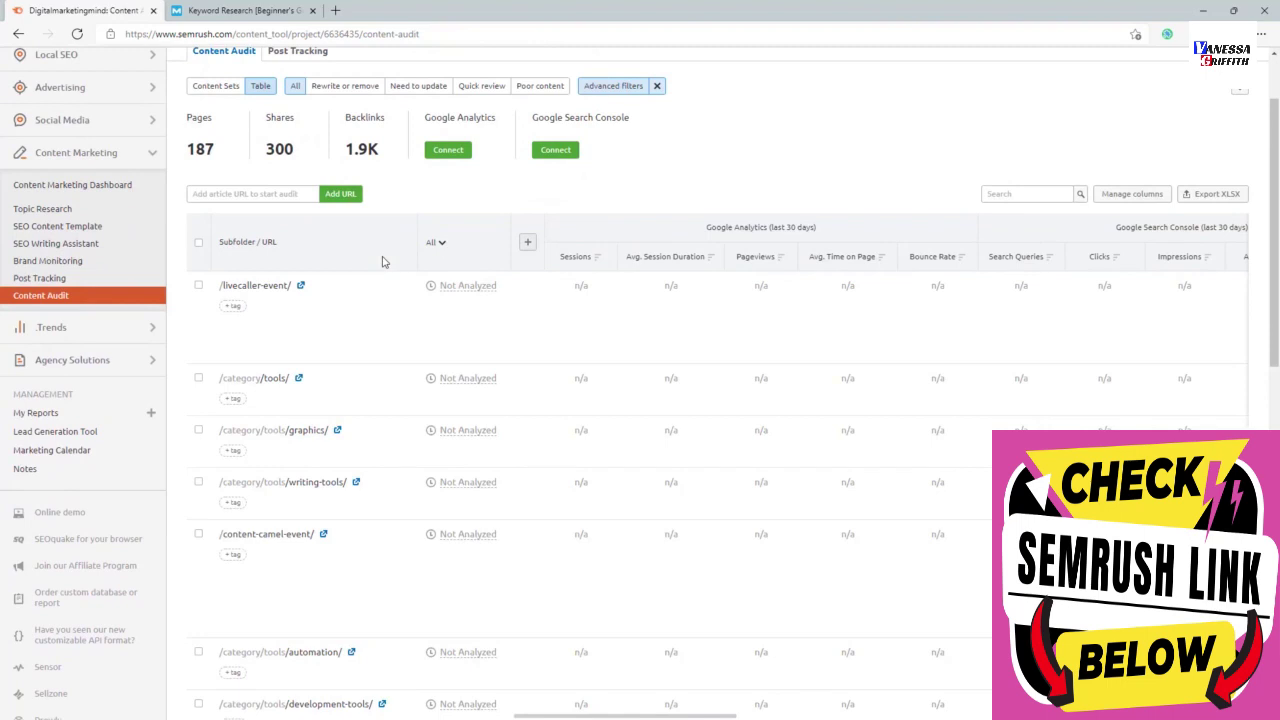
# Inspect the audit details of /livecaller-event/ and /category/tools/, including the available workflow statuses, and close the page details
pyautogui.click(254, 287)
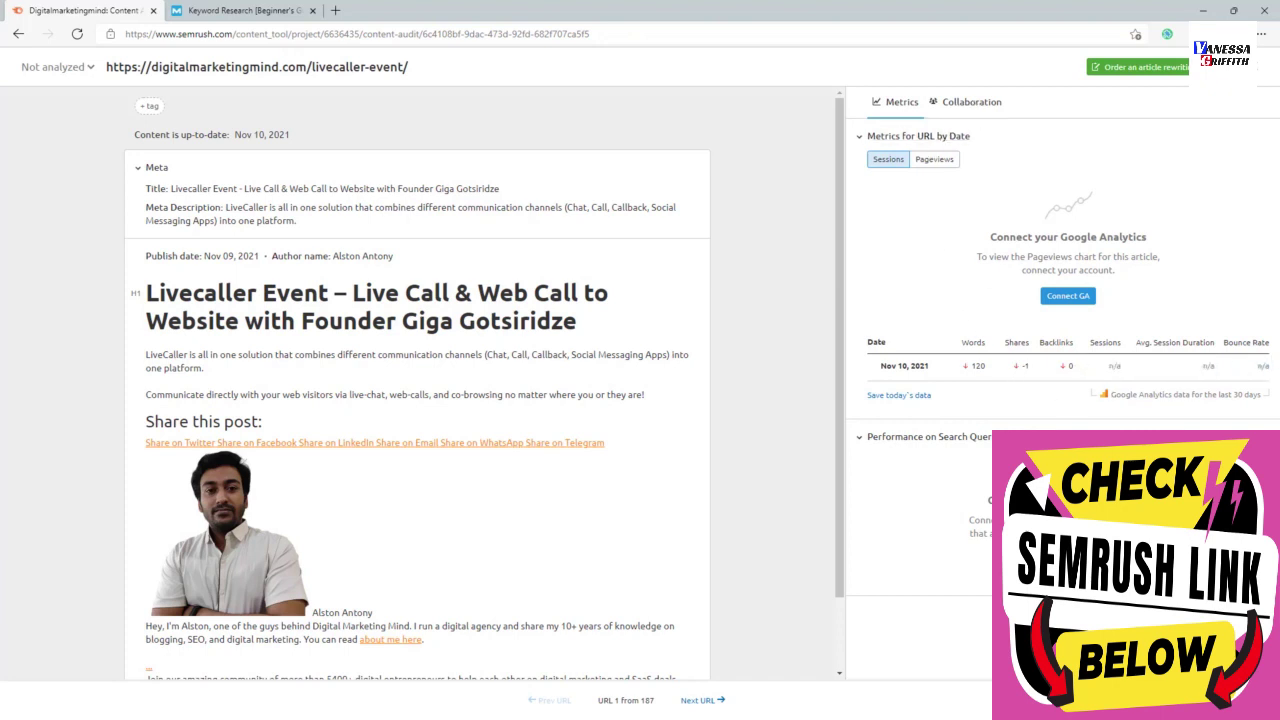
pyautogui.click(700, 700)
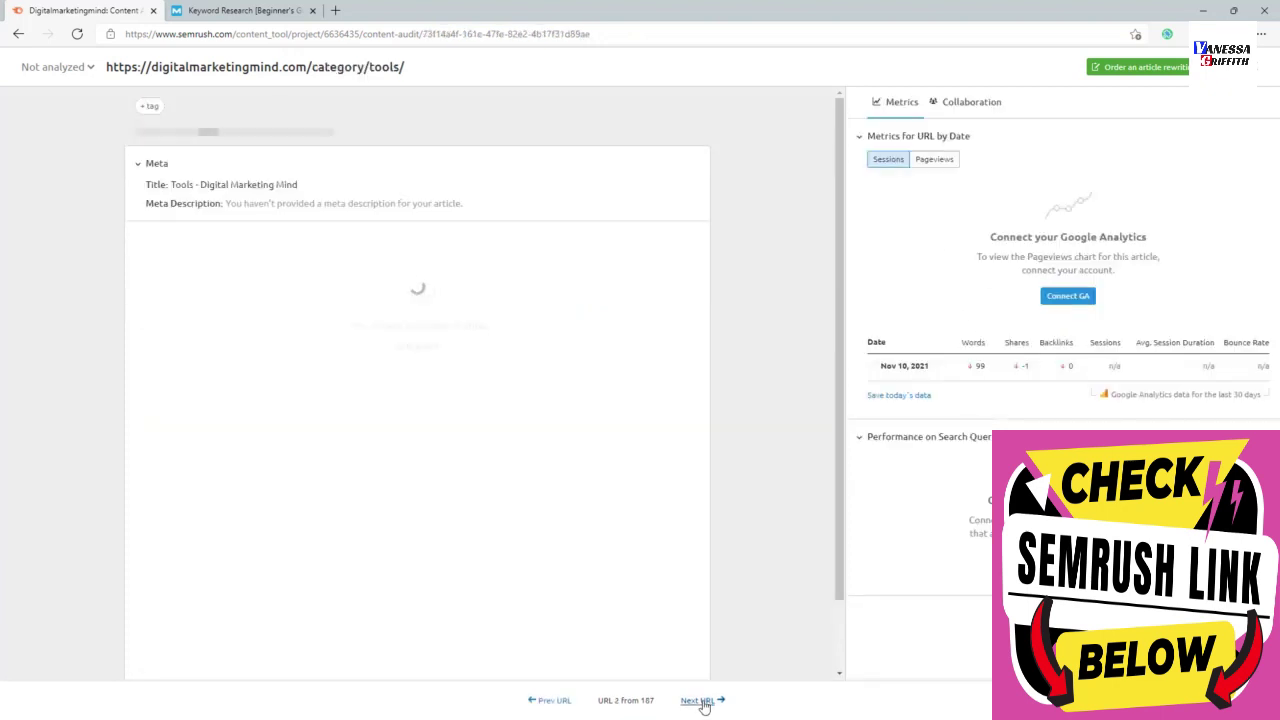
pyautogui.click(90, 69)
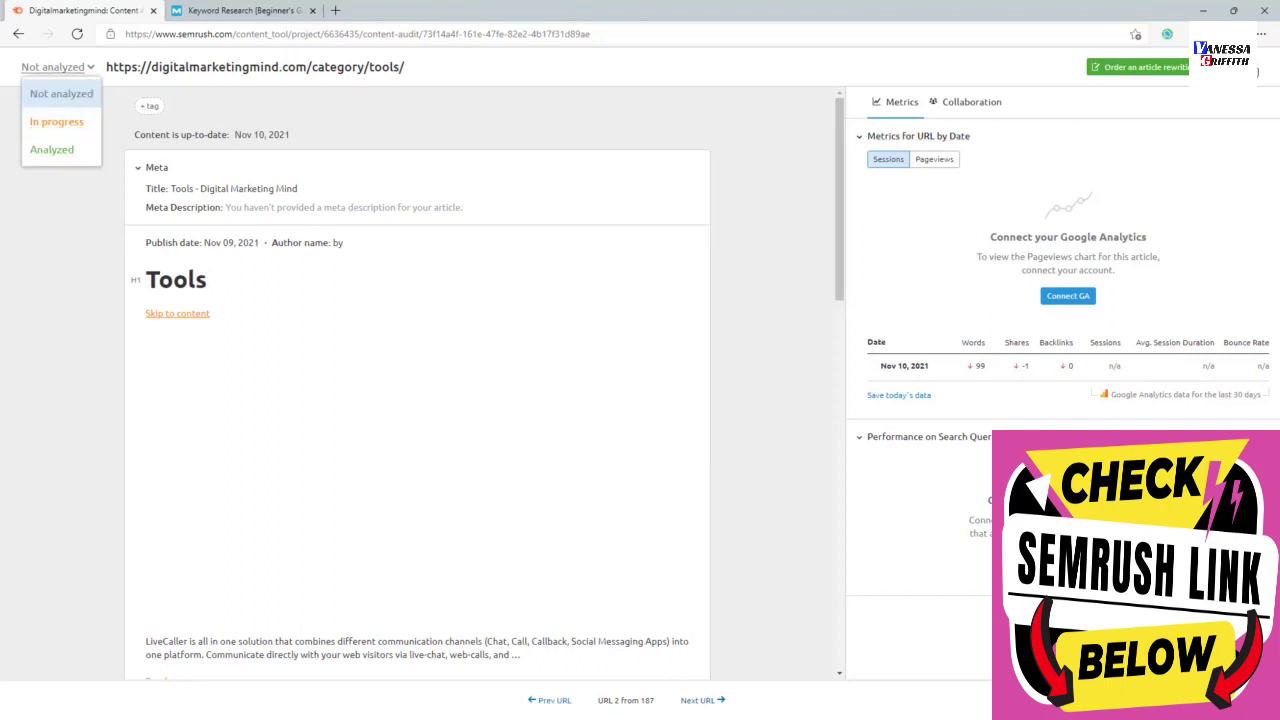
pyautogui.click(1248, 68)
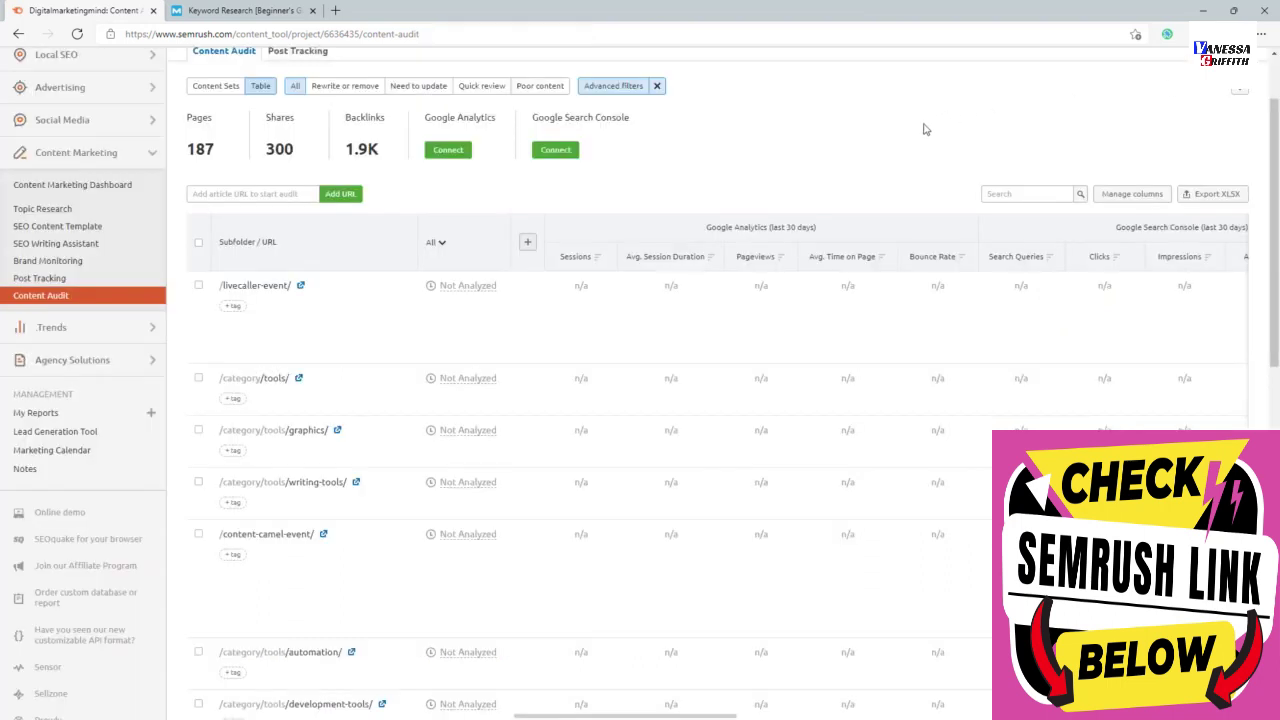
# Look through the audit table's workflow status filter and column management options without changing them
pyautogui.click(433, 243)
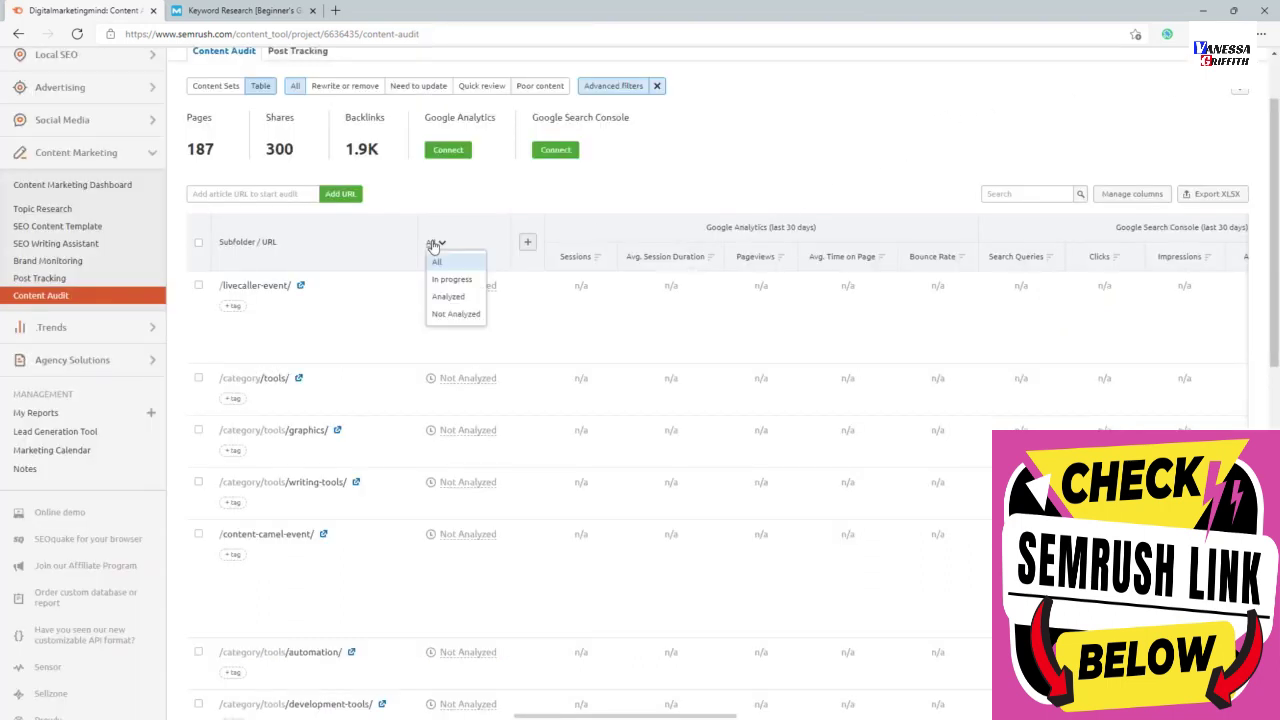
pyautogui.click(1122, 197)
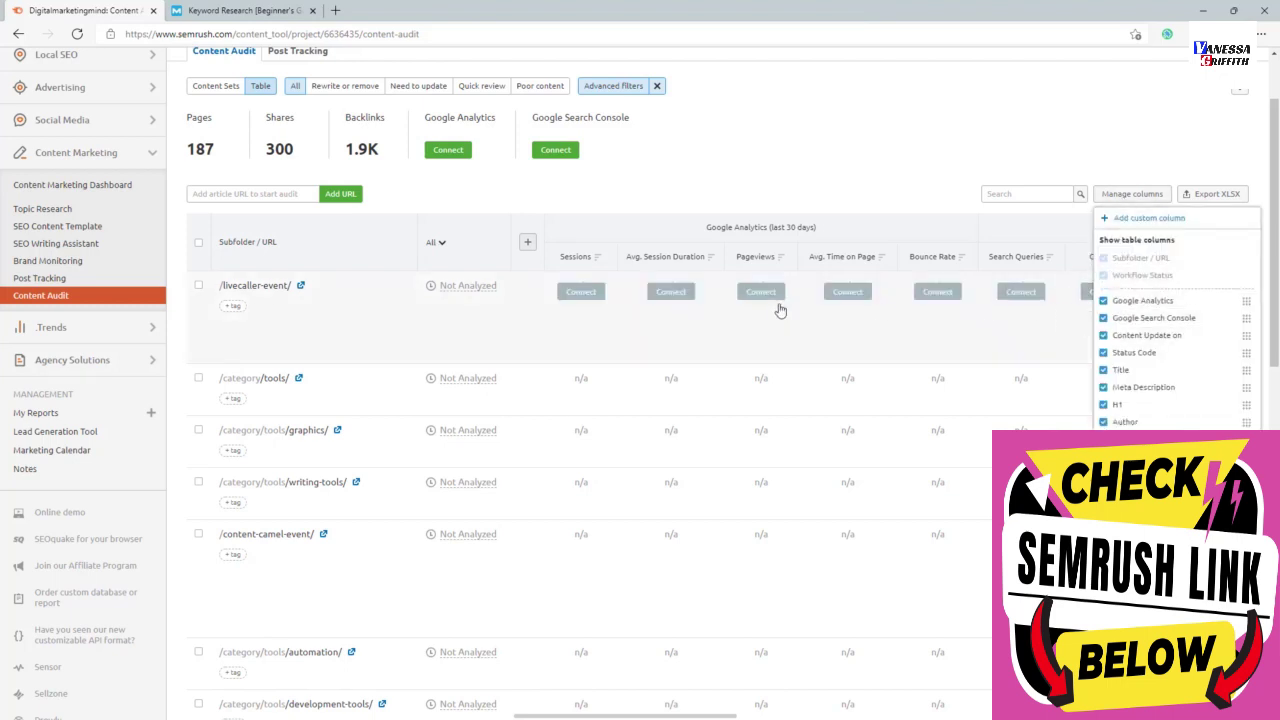
pyautogui.doubleClick(724, 216)
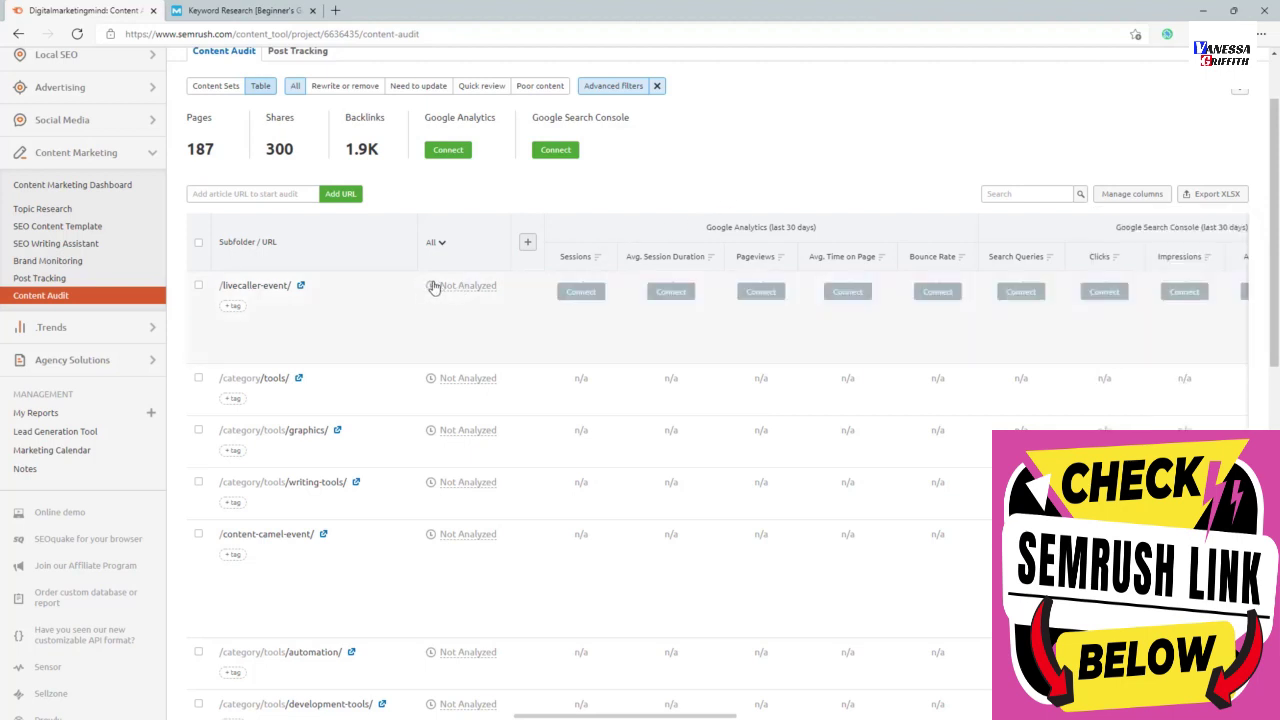
pyautogui.click(440, 245)
pyautogui.click(580, 202)
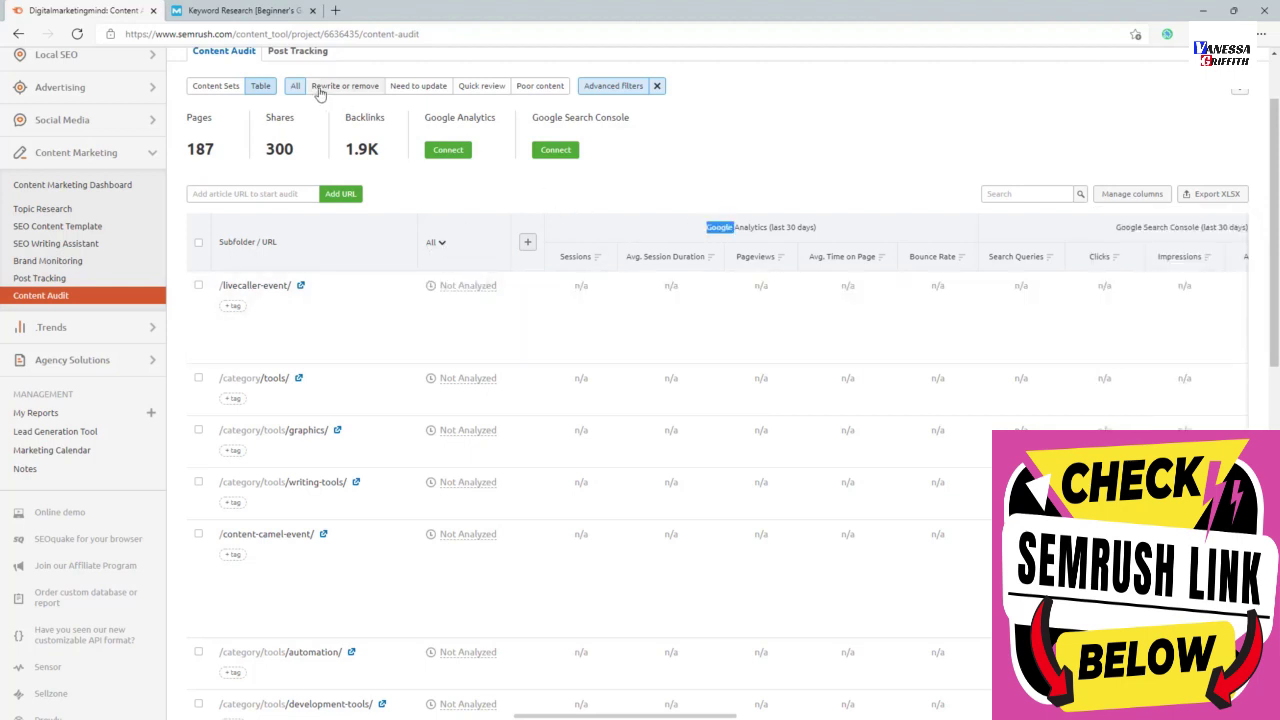
# Filter the audited pages to Poor content and review the filtered audit
pyautogui.click(541, 88)
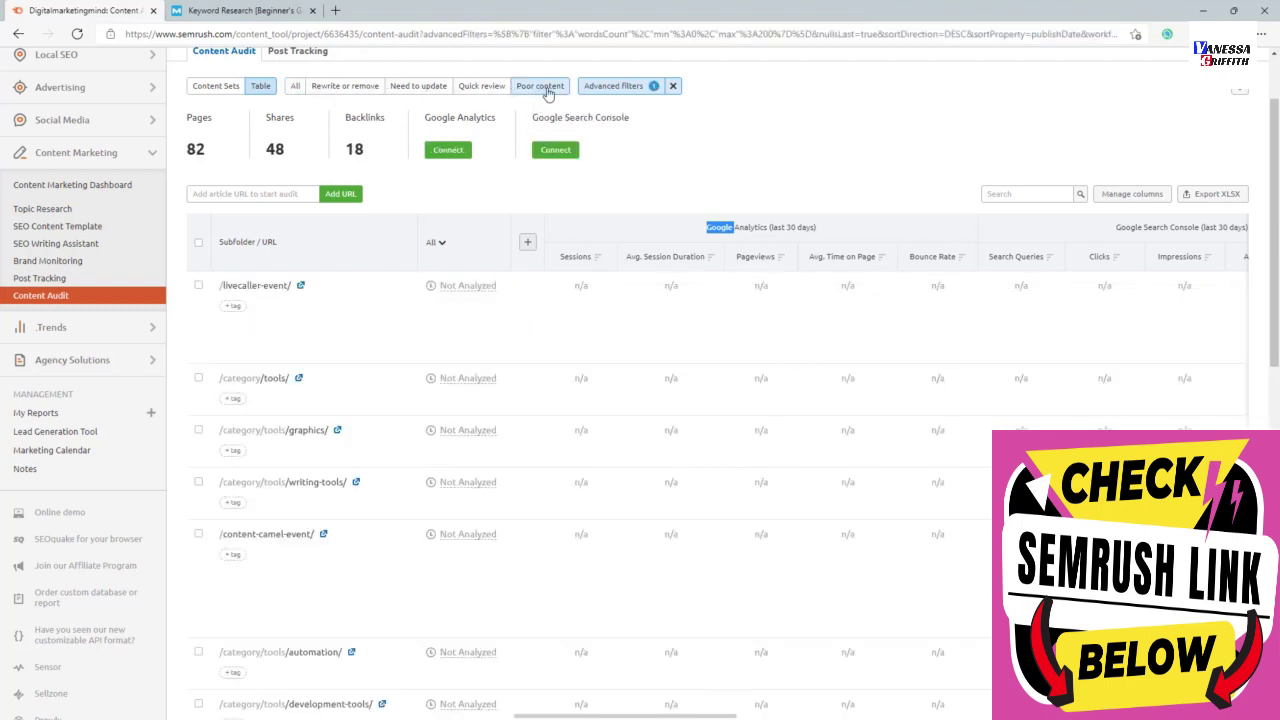
pyautogui.click(862, 162)
pyautogui.scroll(2, 295, 342)
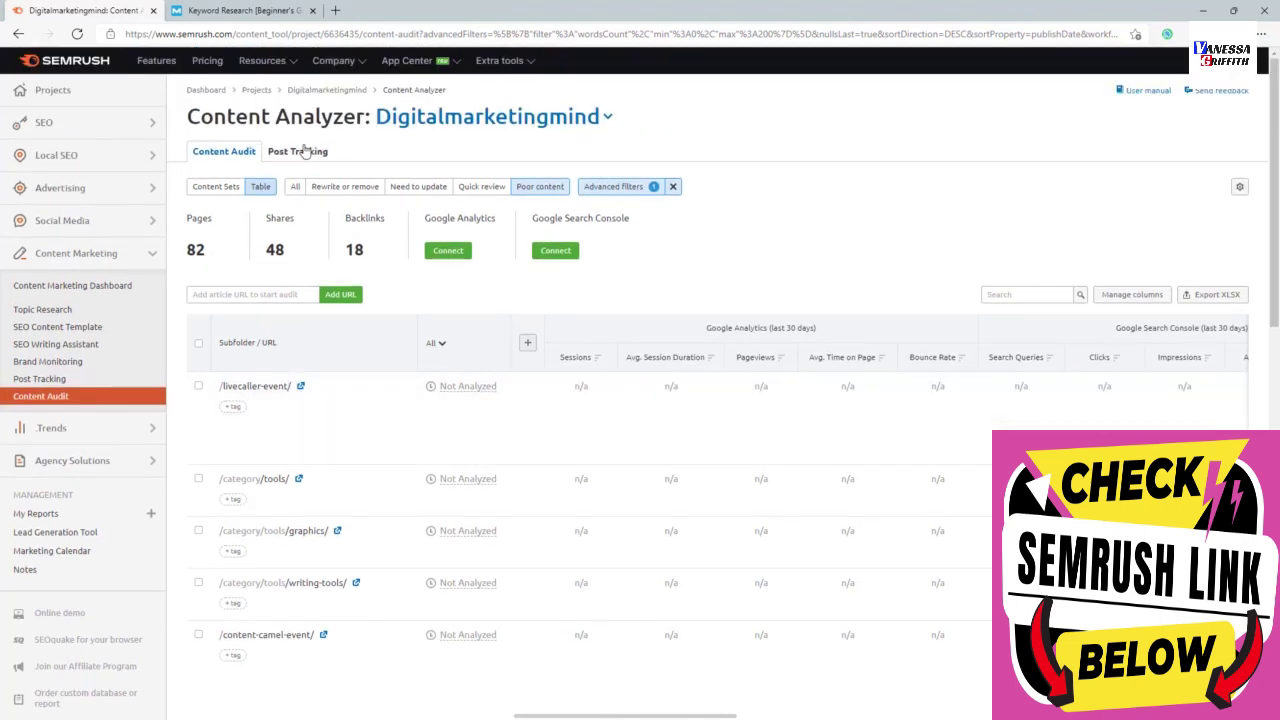
# Leave the Content Analyzer for the Digitalmarketingmind project dashboard
pyautogui.click(333, 91)
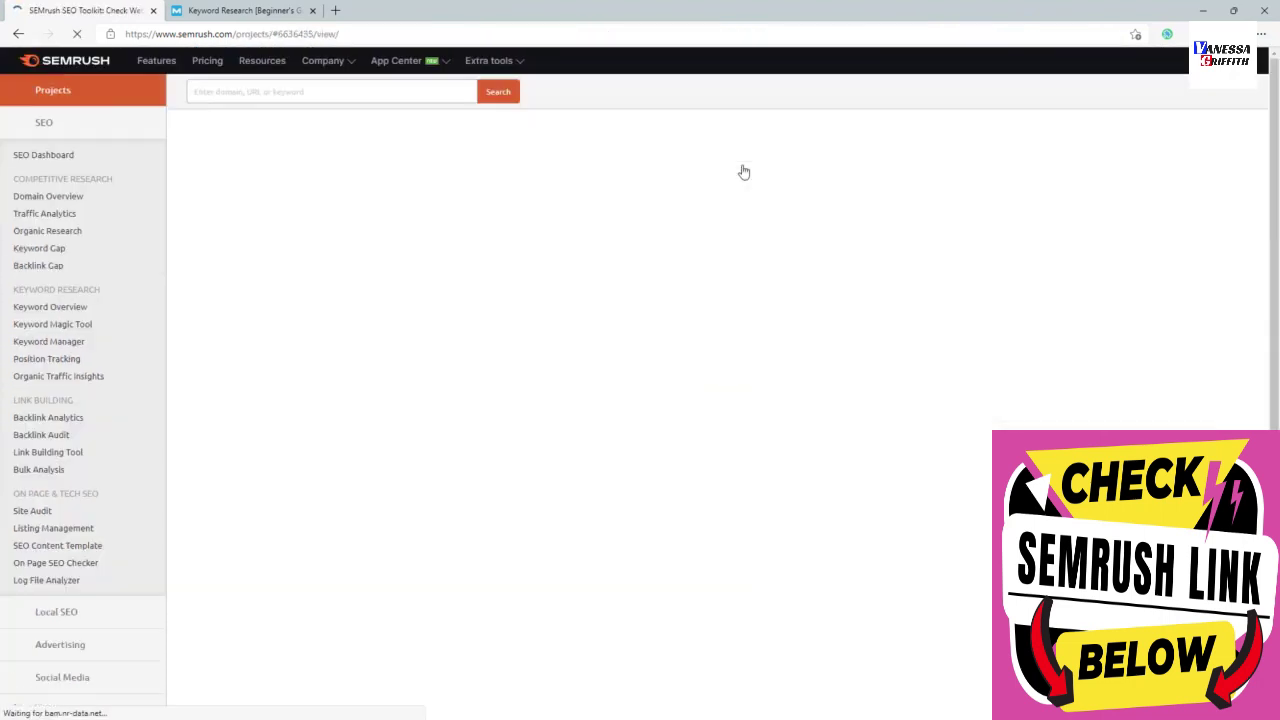